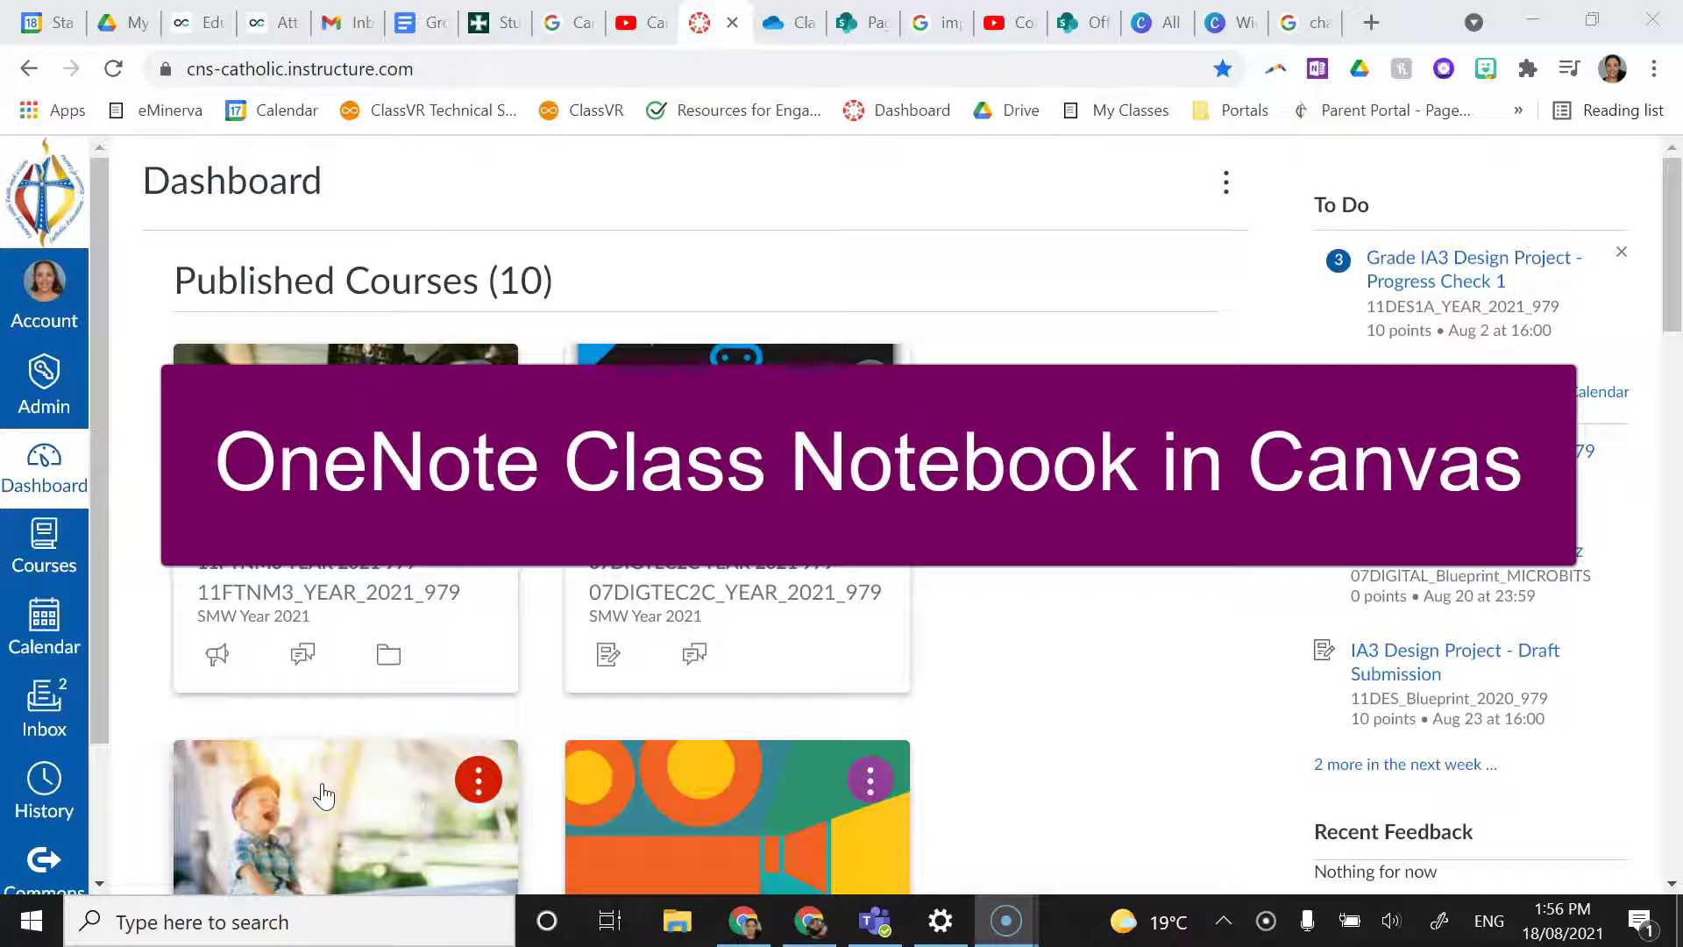
Move the 11FTNM3 card to the second Dashboard slot and open the 11FTNM3 YEAR 2021 979 course
left_click(267, 615)
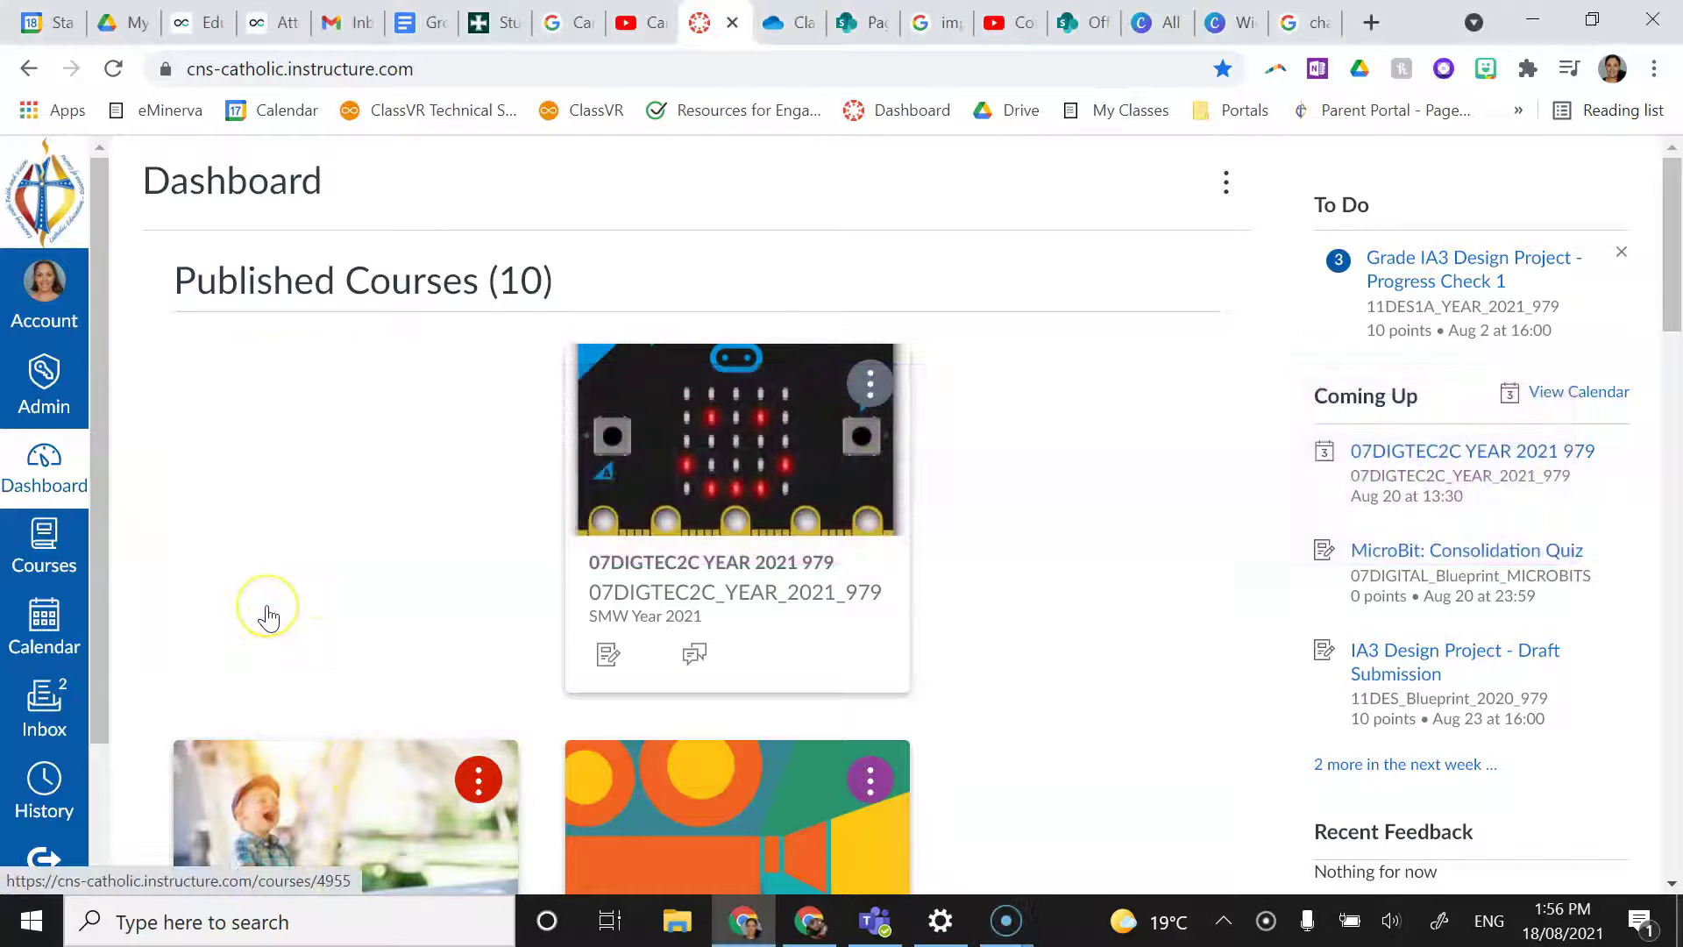
left_click_drag(268, 617, 142, 610)
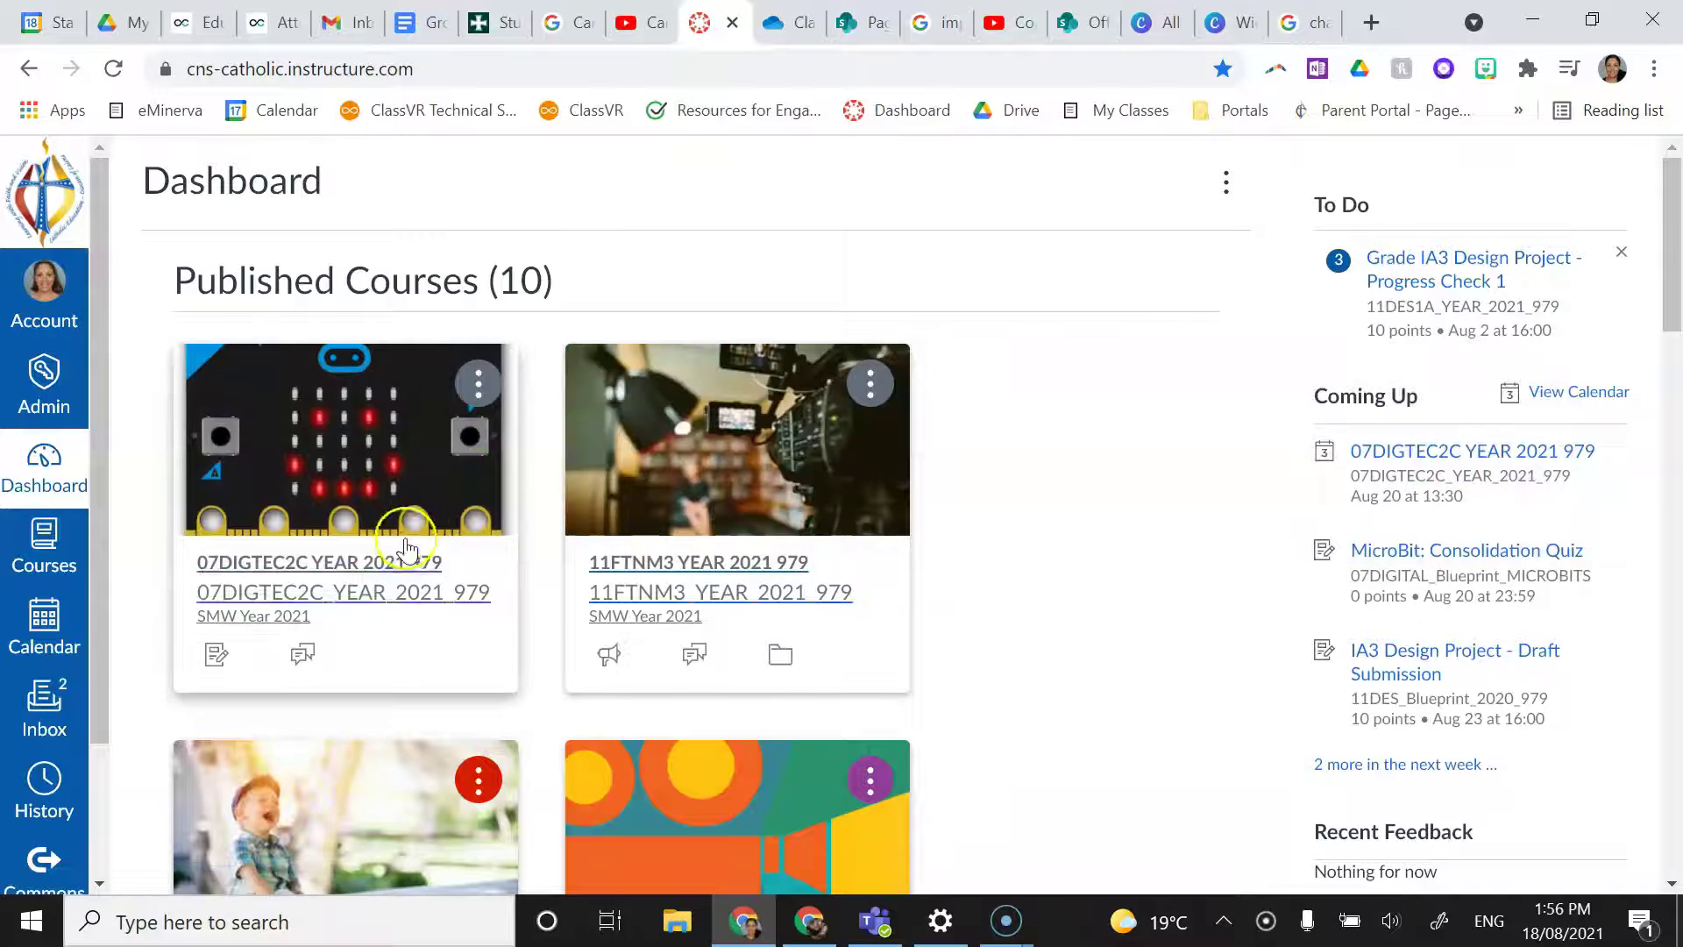
left_click(681, 599)
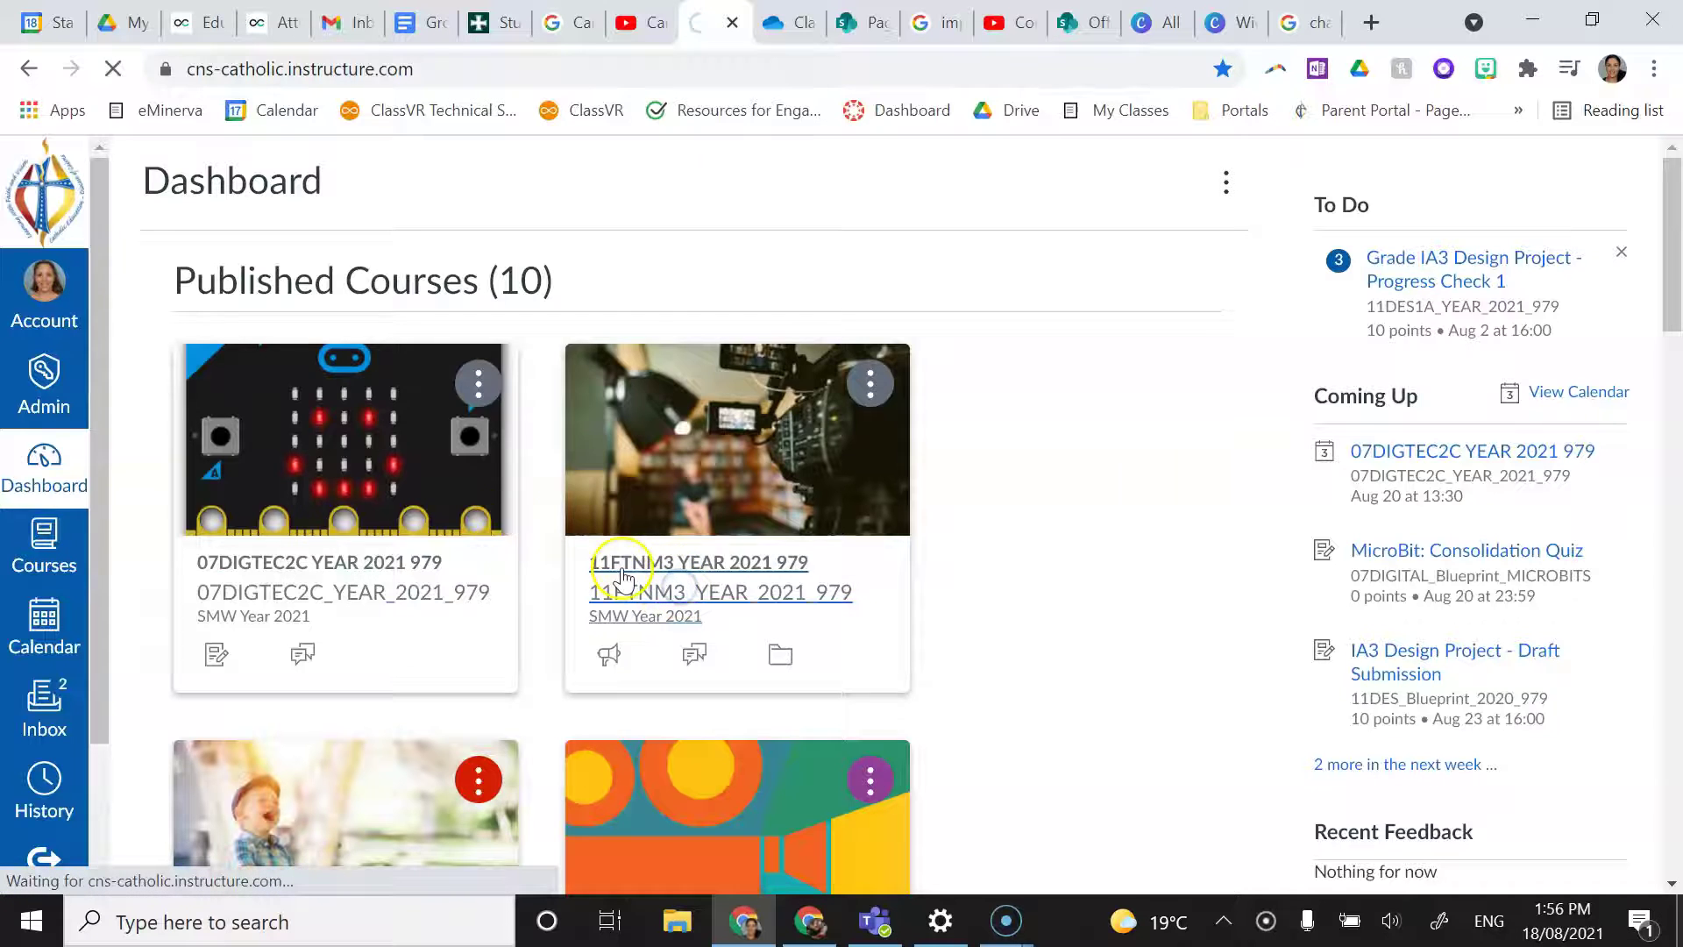
scroll(703, 692, "down", 2)
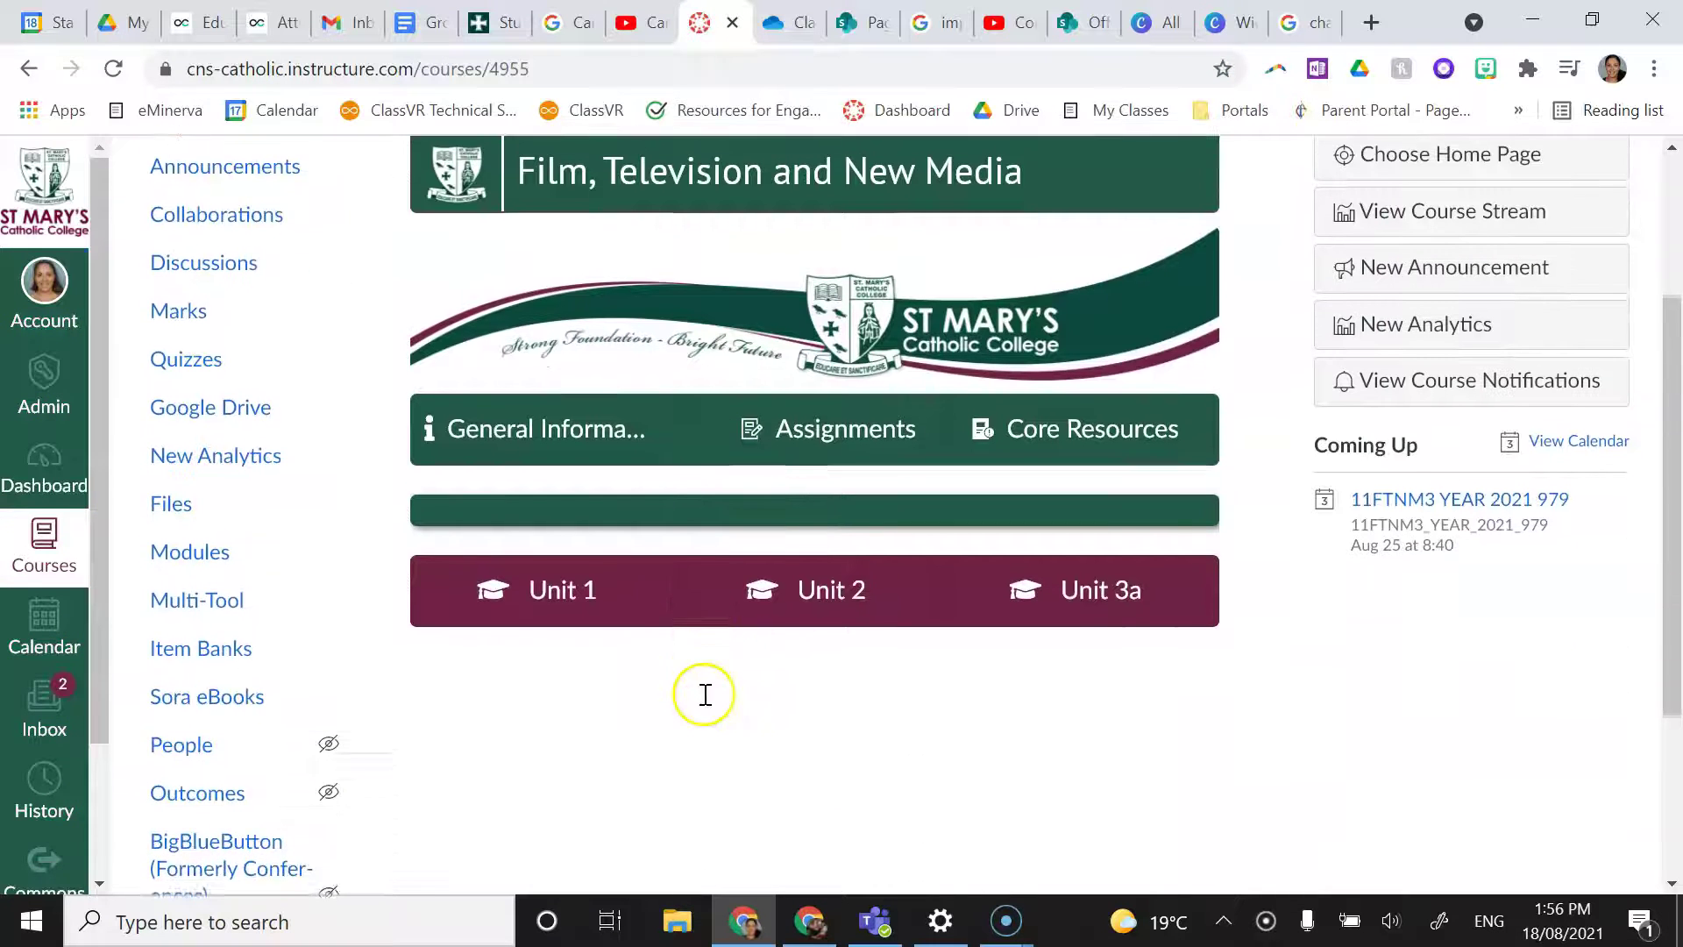
scroll(702, 691, "down", 1)
scroll(690, 709, "down", 1)
scroll(389, 702, "down", 1)
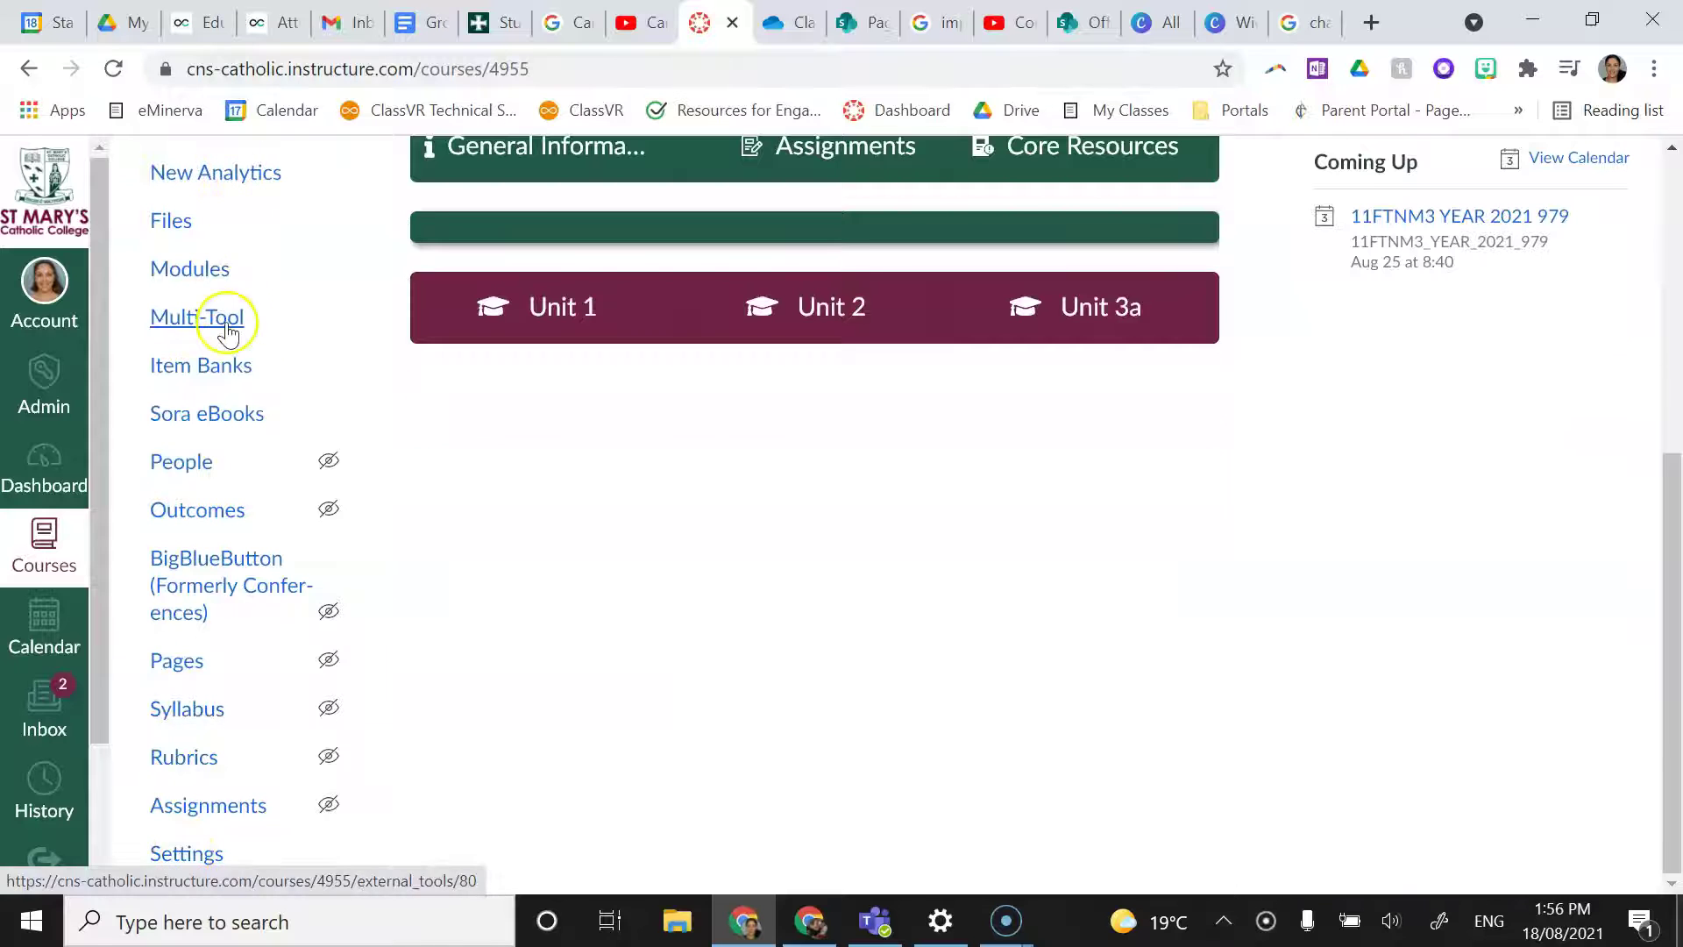
scroll(226, 325, "up", 4)
scroll(365, 705, "down", 1)
scroll(364, 706, "down", 4)
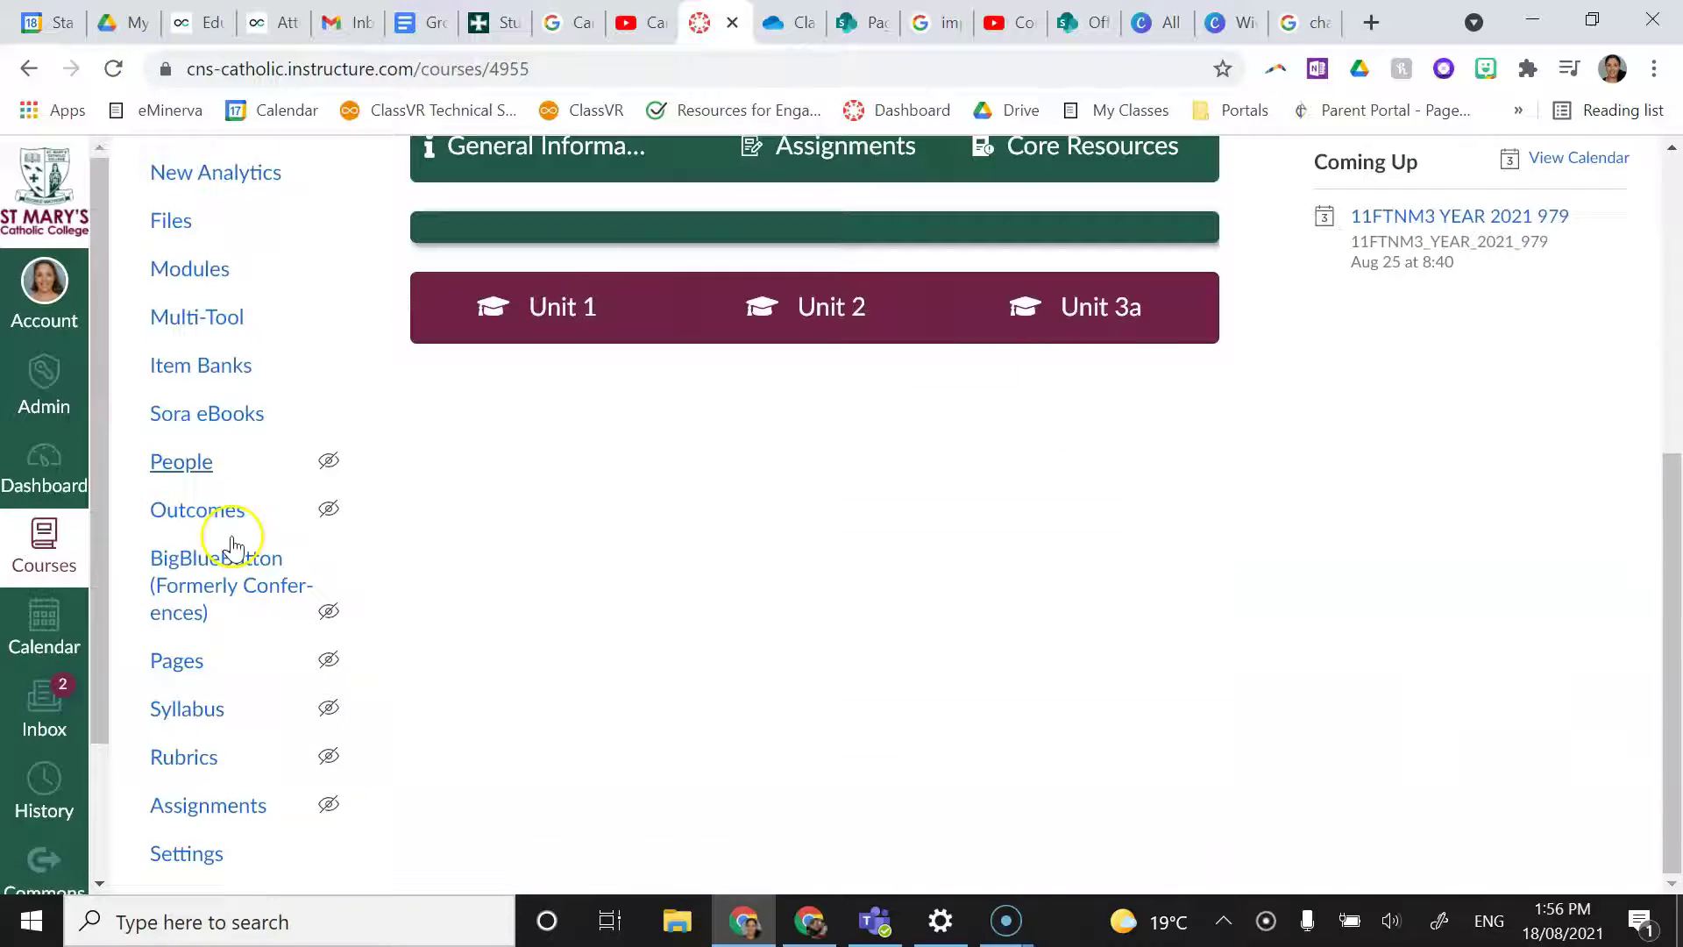
In course Settings > Navigation, enable Class Notebook below Zoom and save
left_click(185, 857)
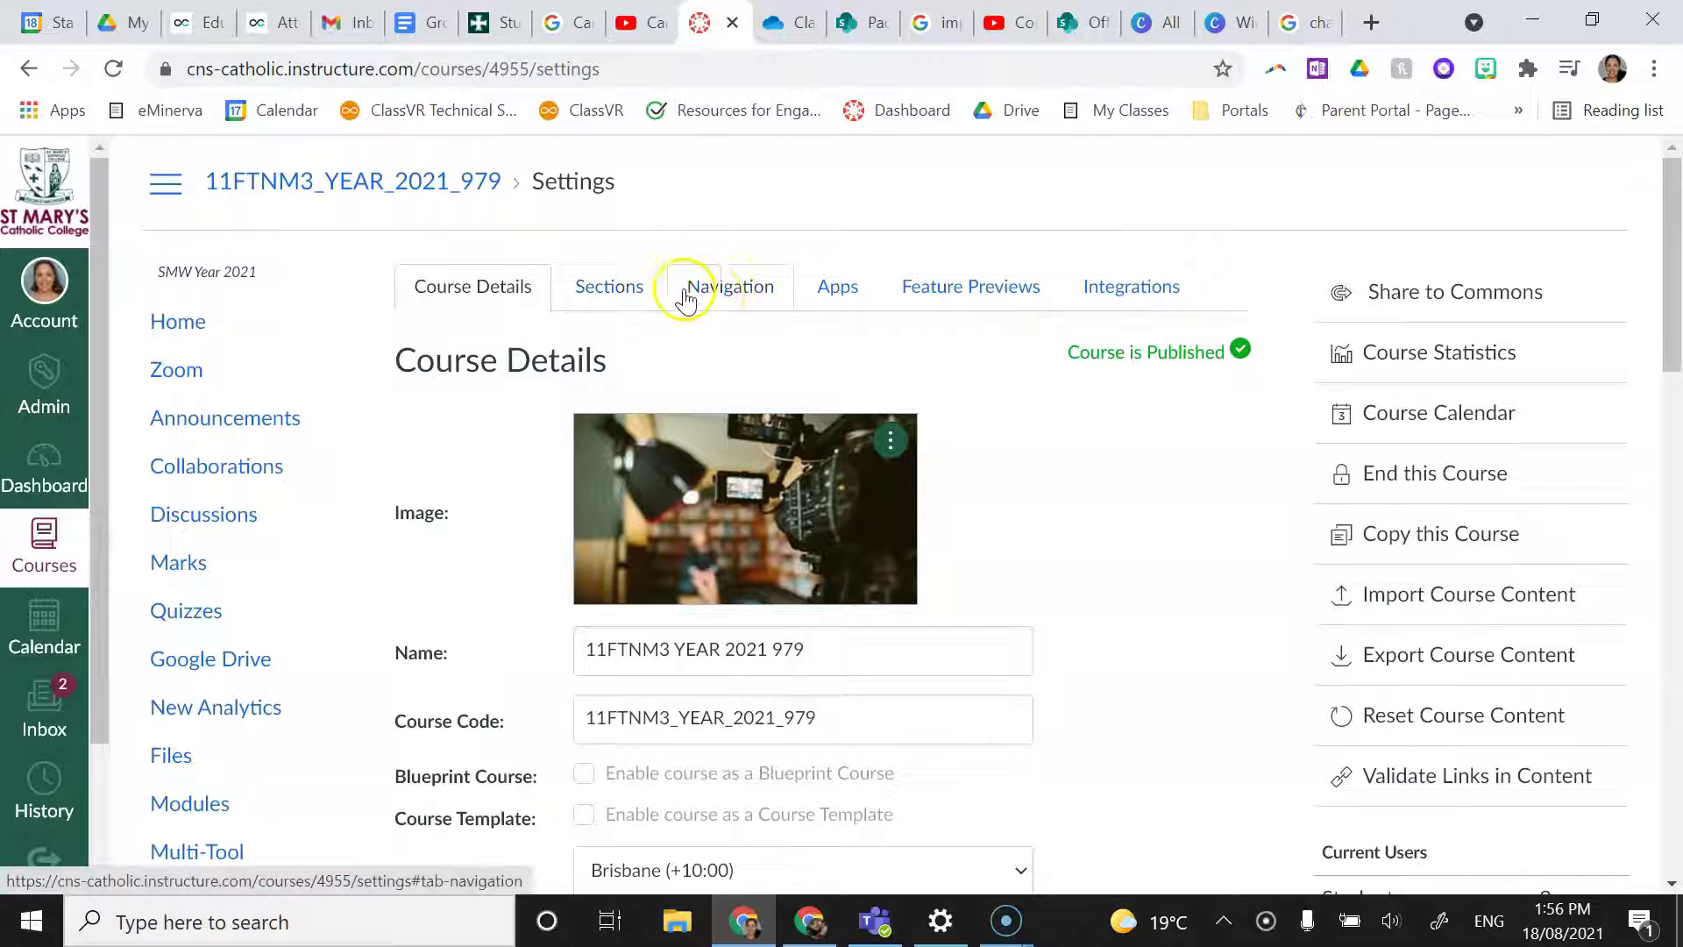
left_click(720, 301)
scroll(774, 594, "down", 3)
scroll(775, 595, "down", 2)
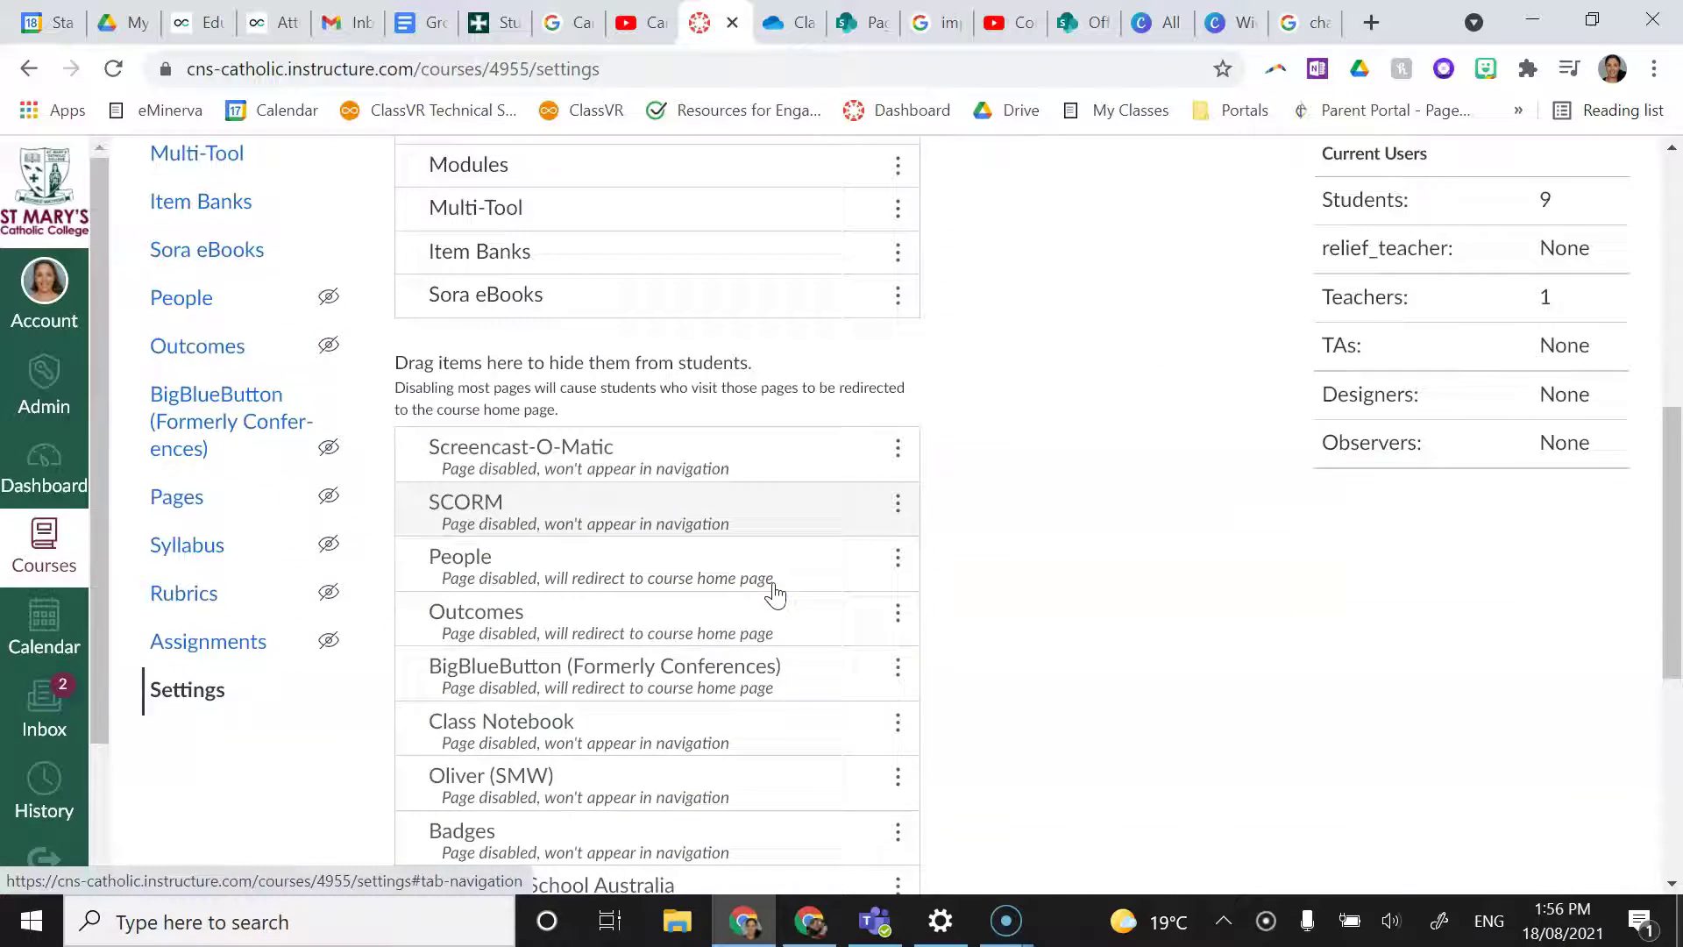
scroll(775, 595, "down", 1)
scroll(774, 594, "down", 1)
scroll(775, 594, "down", 1)
scroll(771, 590, "down", 2)
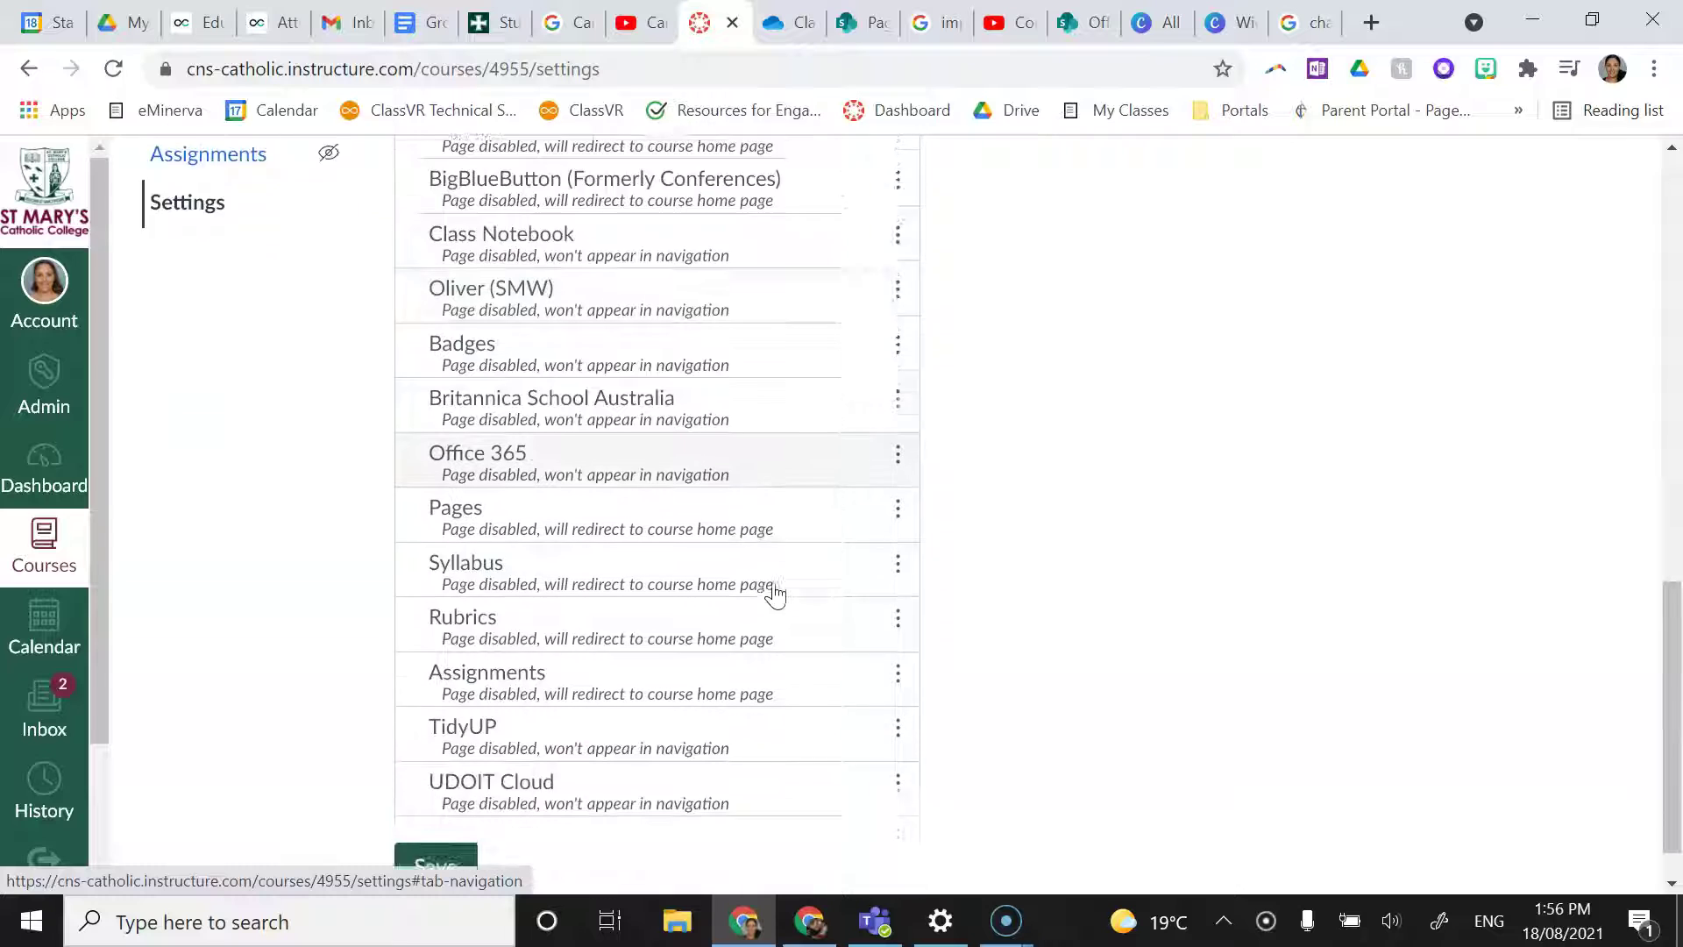
scroll(646, 544, "up", 1)
scroll(646, 545, "up", 2)
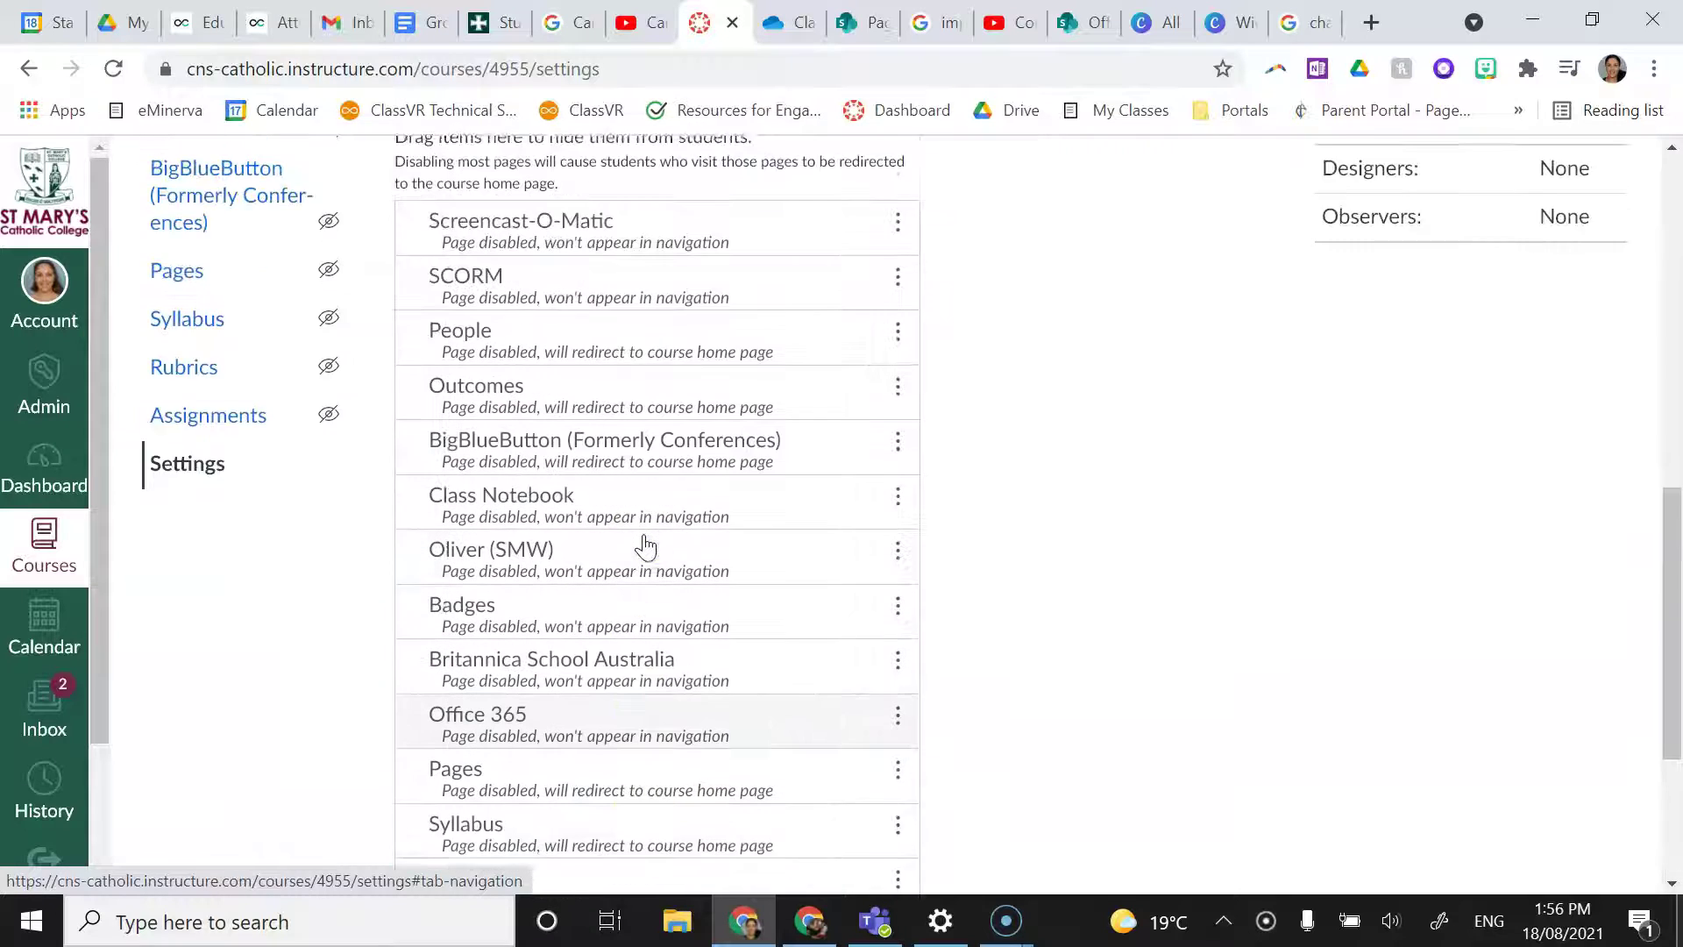
scroll(640, 549, "up", 1)
mouse_move(591, 549)
left_mouse_down()
mouse_move(630, 142)
mouse_move(584, 439)
left_mouse_up()
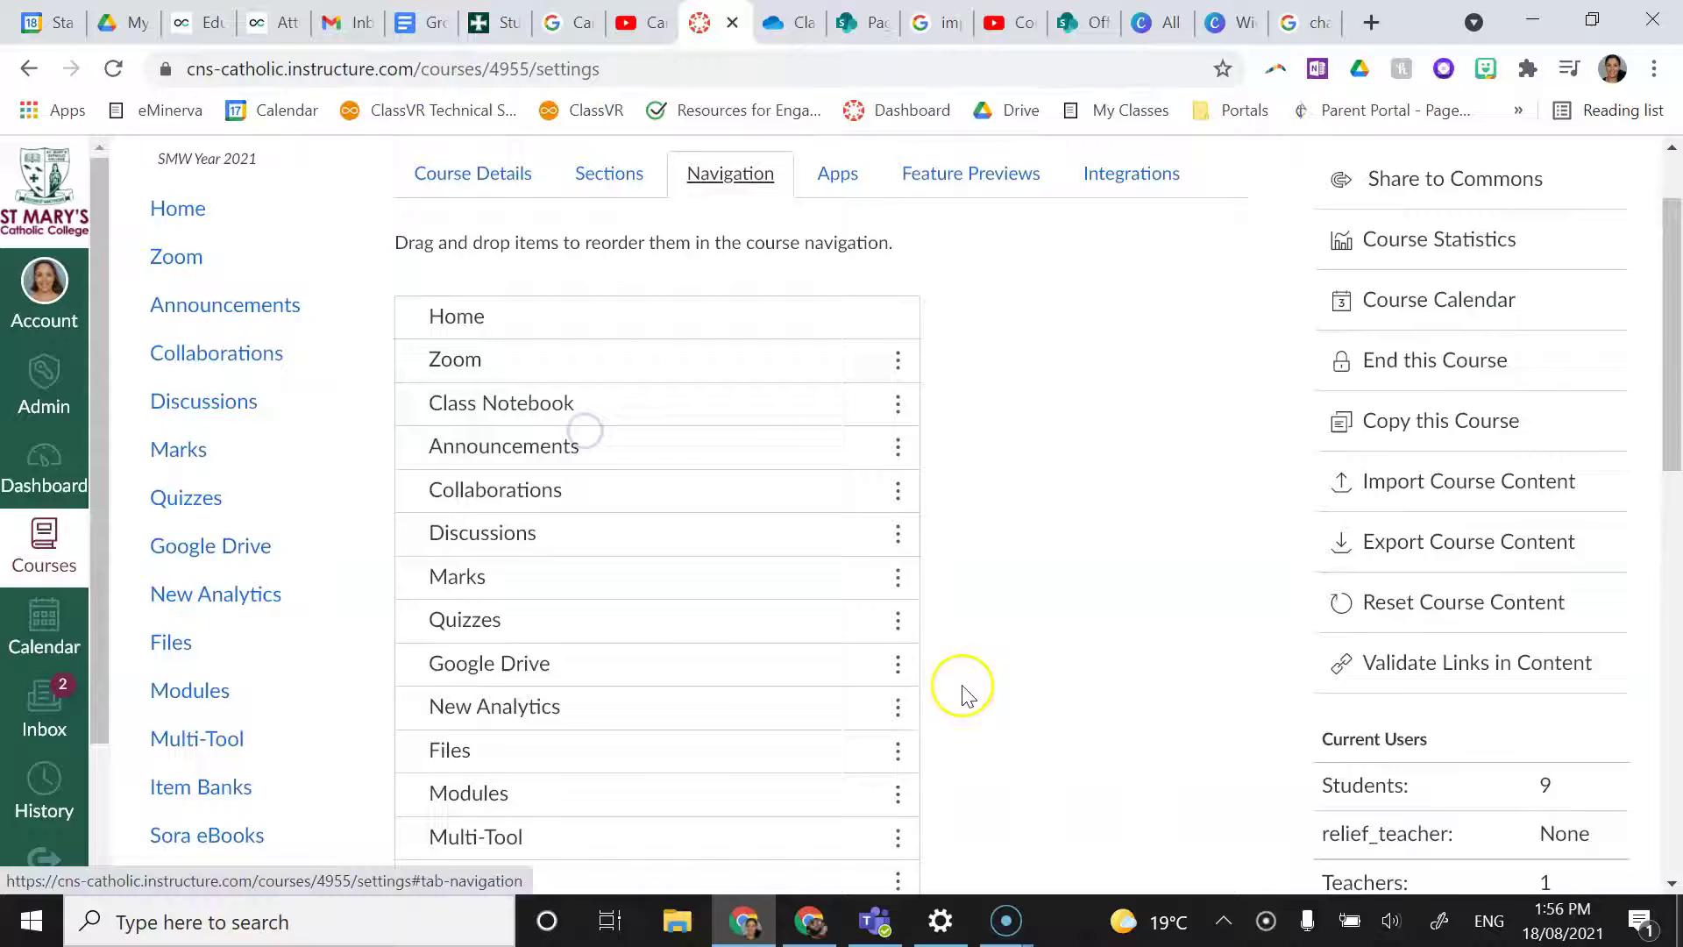
scroll(961, 694, "down", 5)
left_click(424, 812)
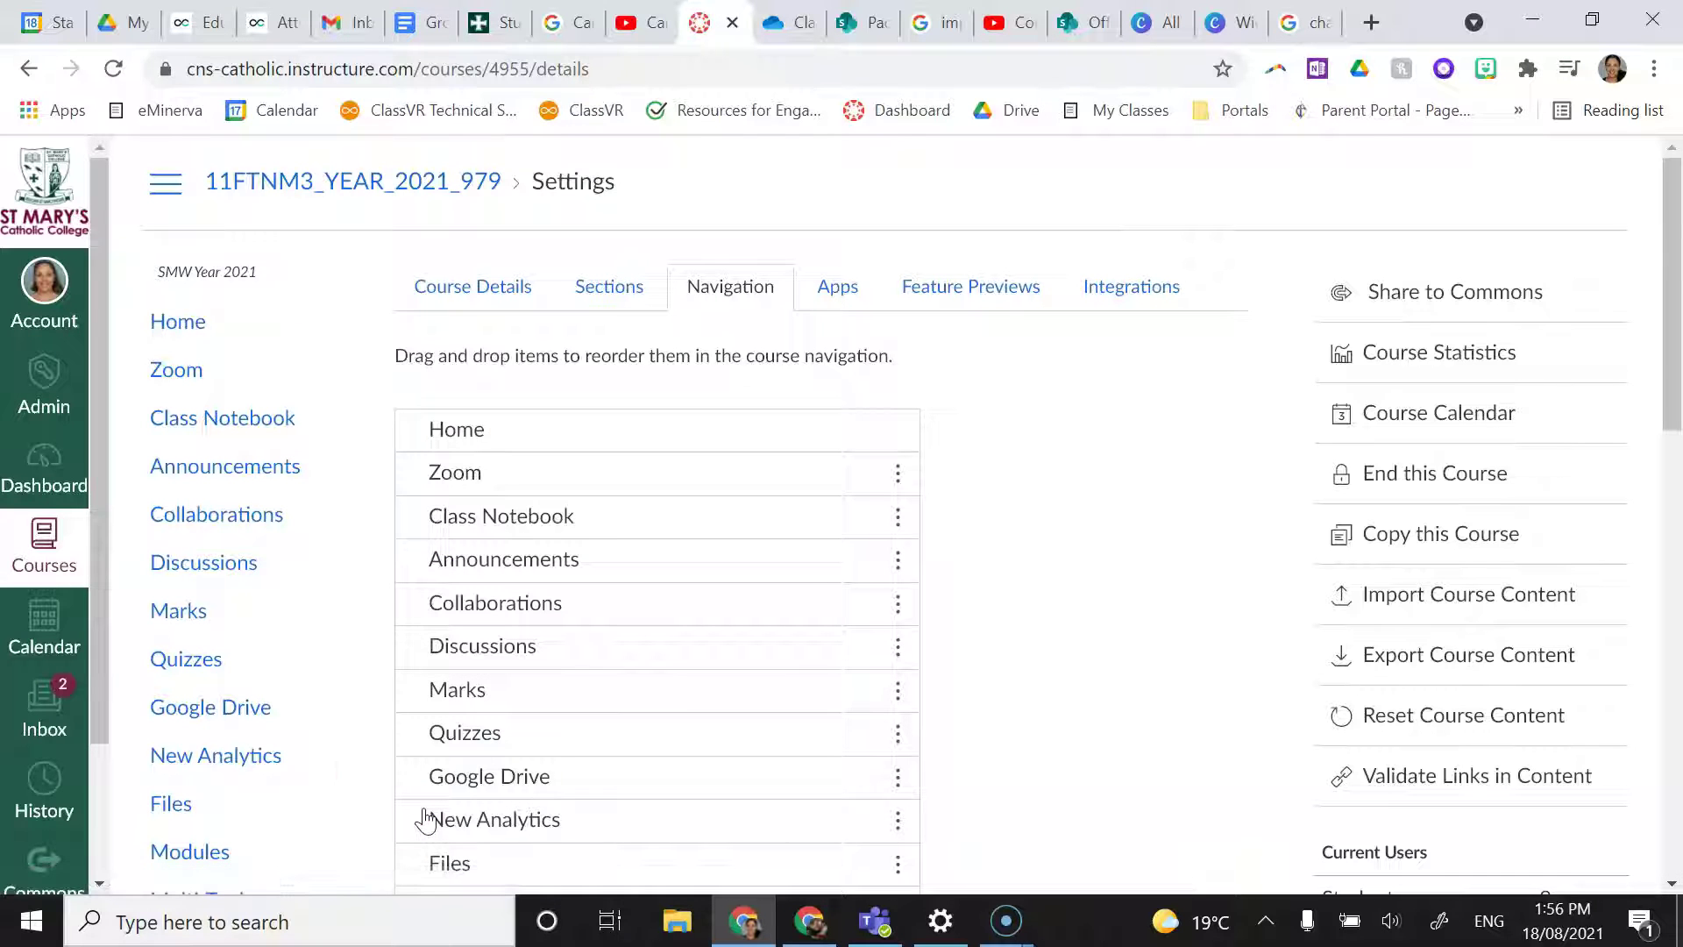
Paste the breadcrumb course title '11FTNM3 YEAR 2021 979' as the wizard's class name and continue
left_click(213, 434)
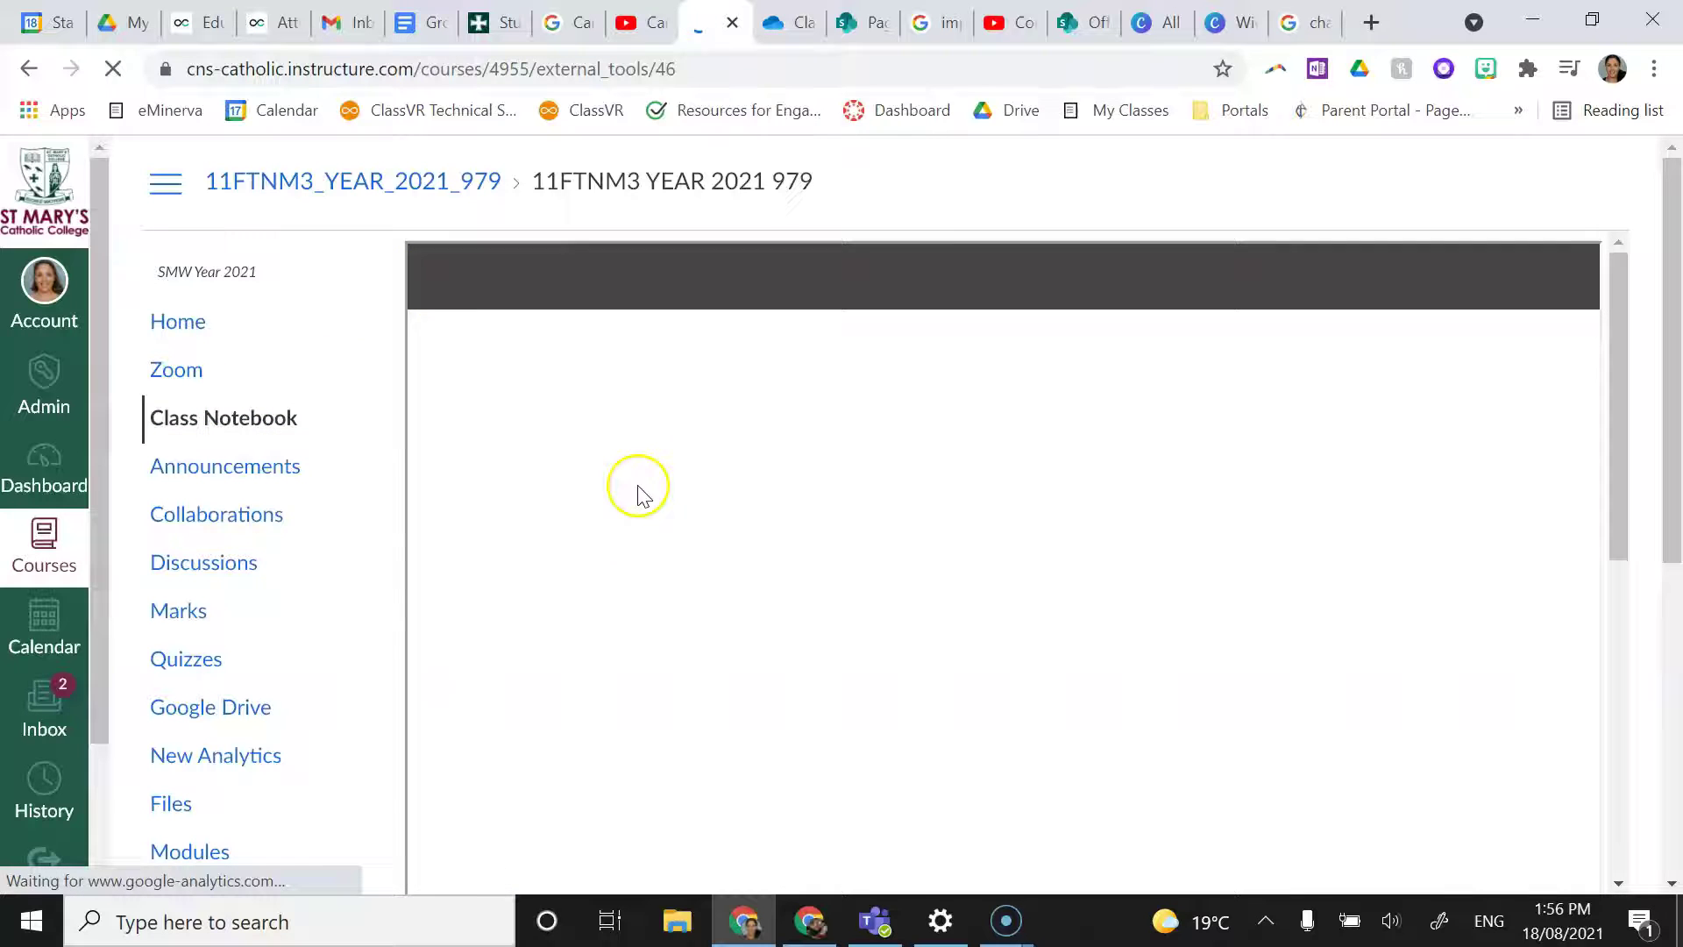
scroll(847, 599, "down", 1)
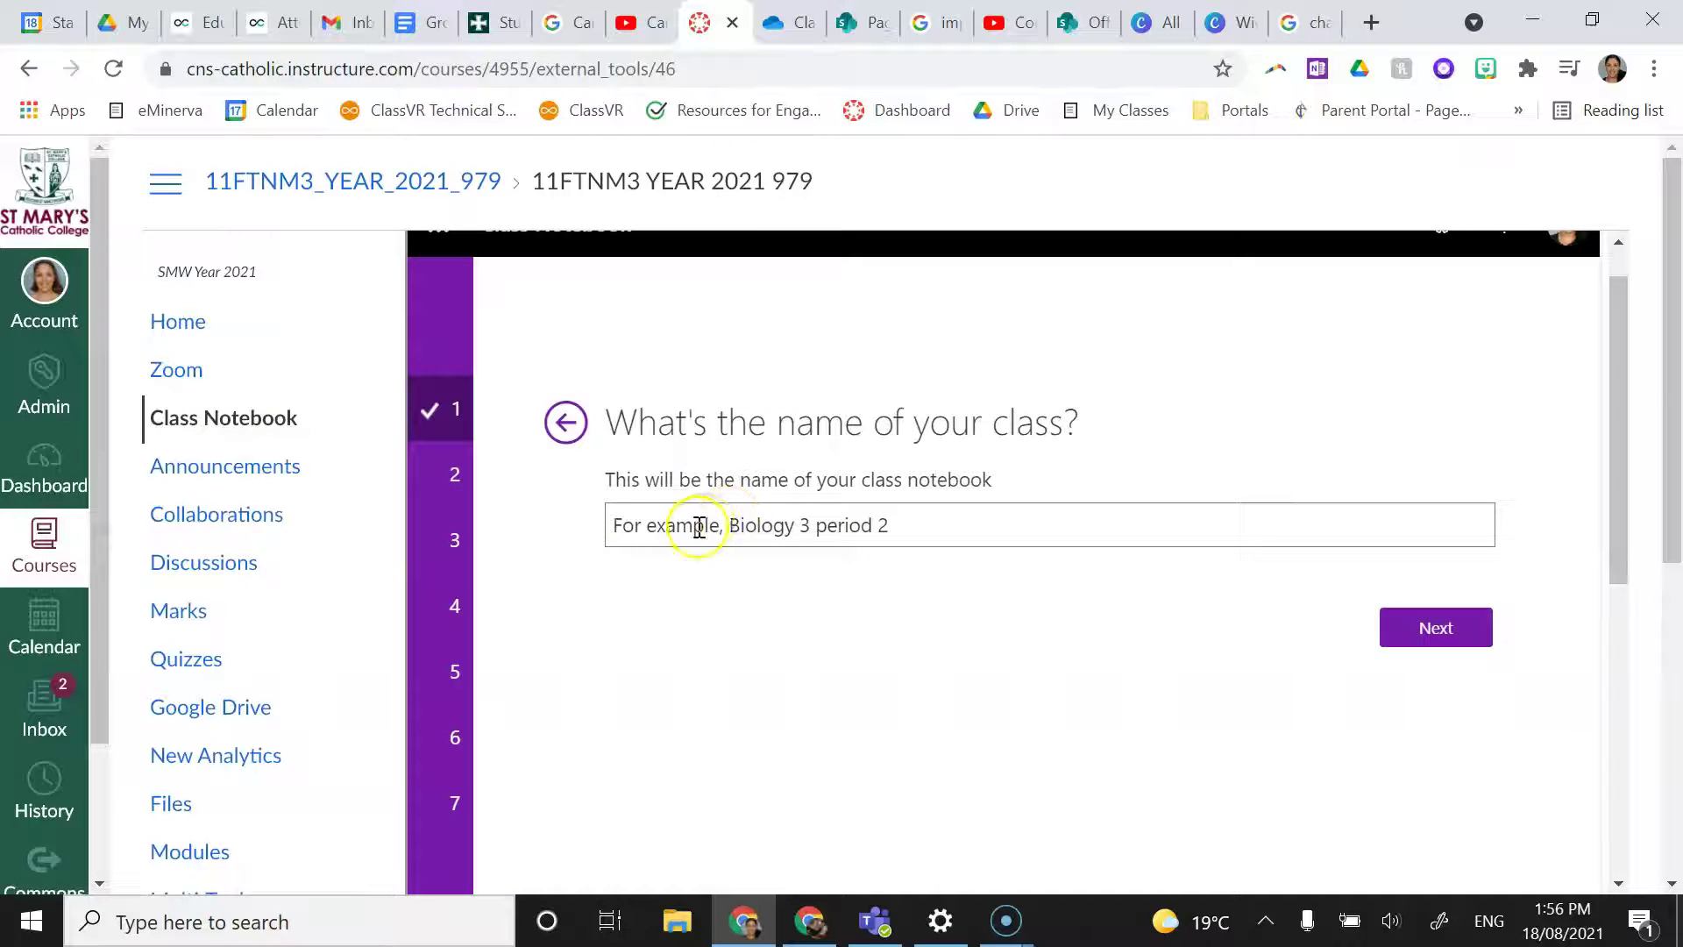
left_click(682, 448)
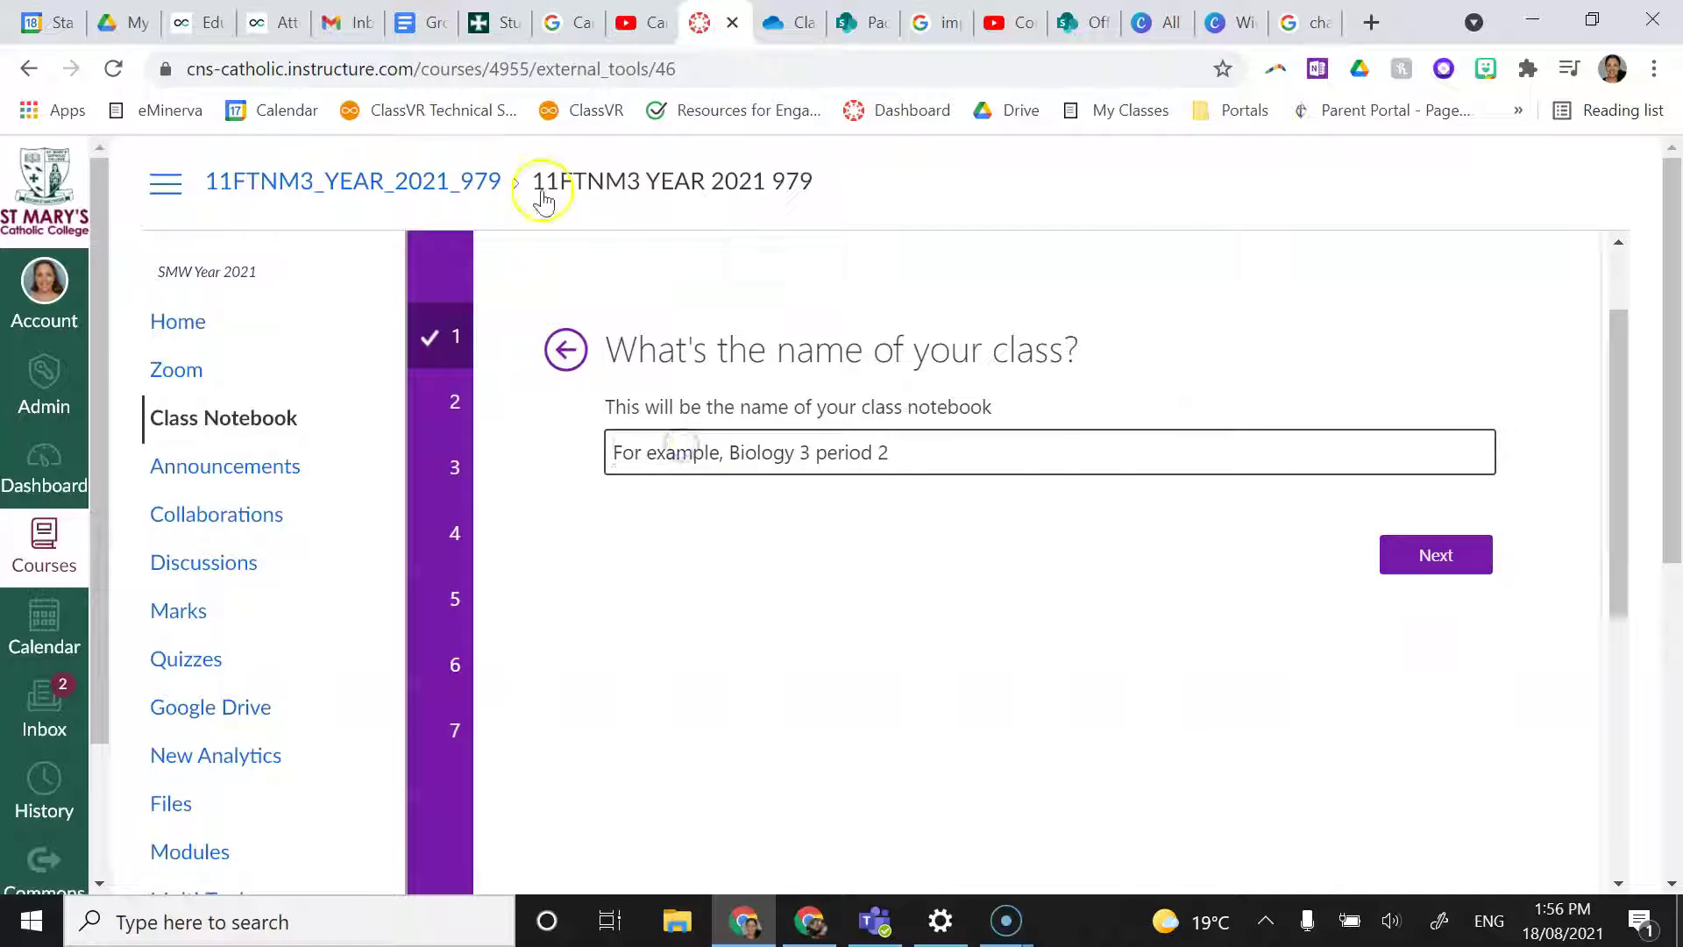
left_click_drag(813, 183, 533, 187)
key("ctrl+c")
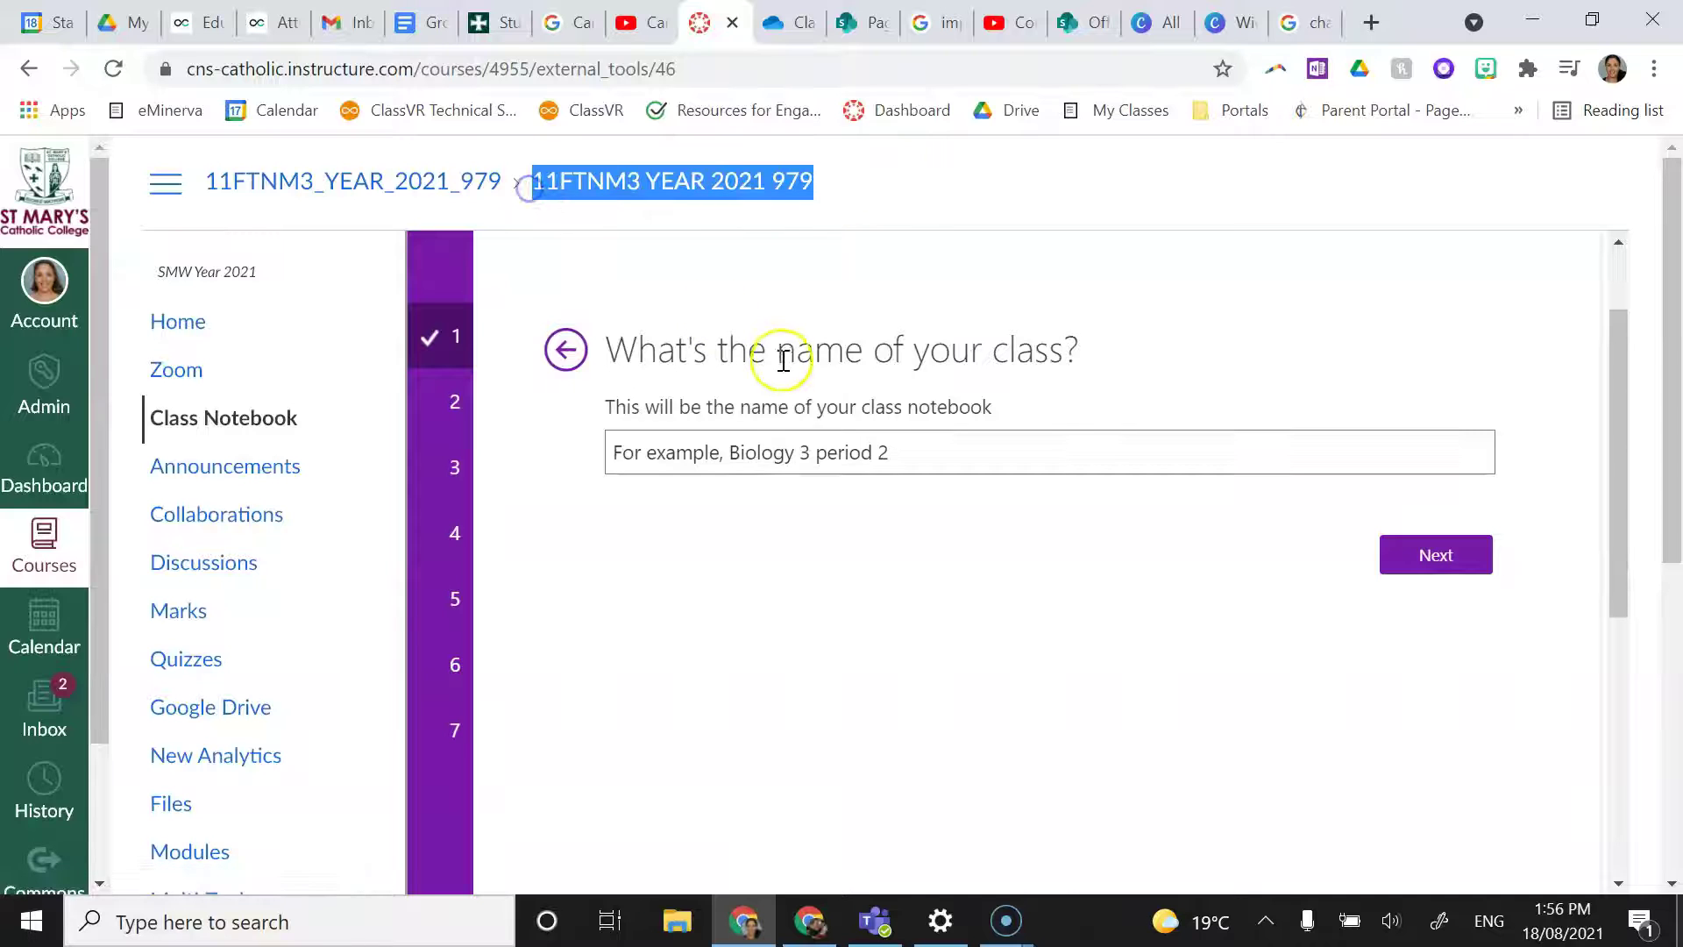
left_click(748, 453)
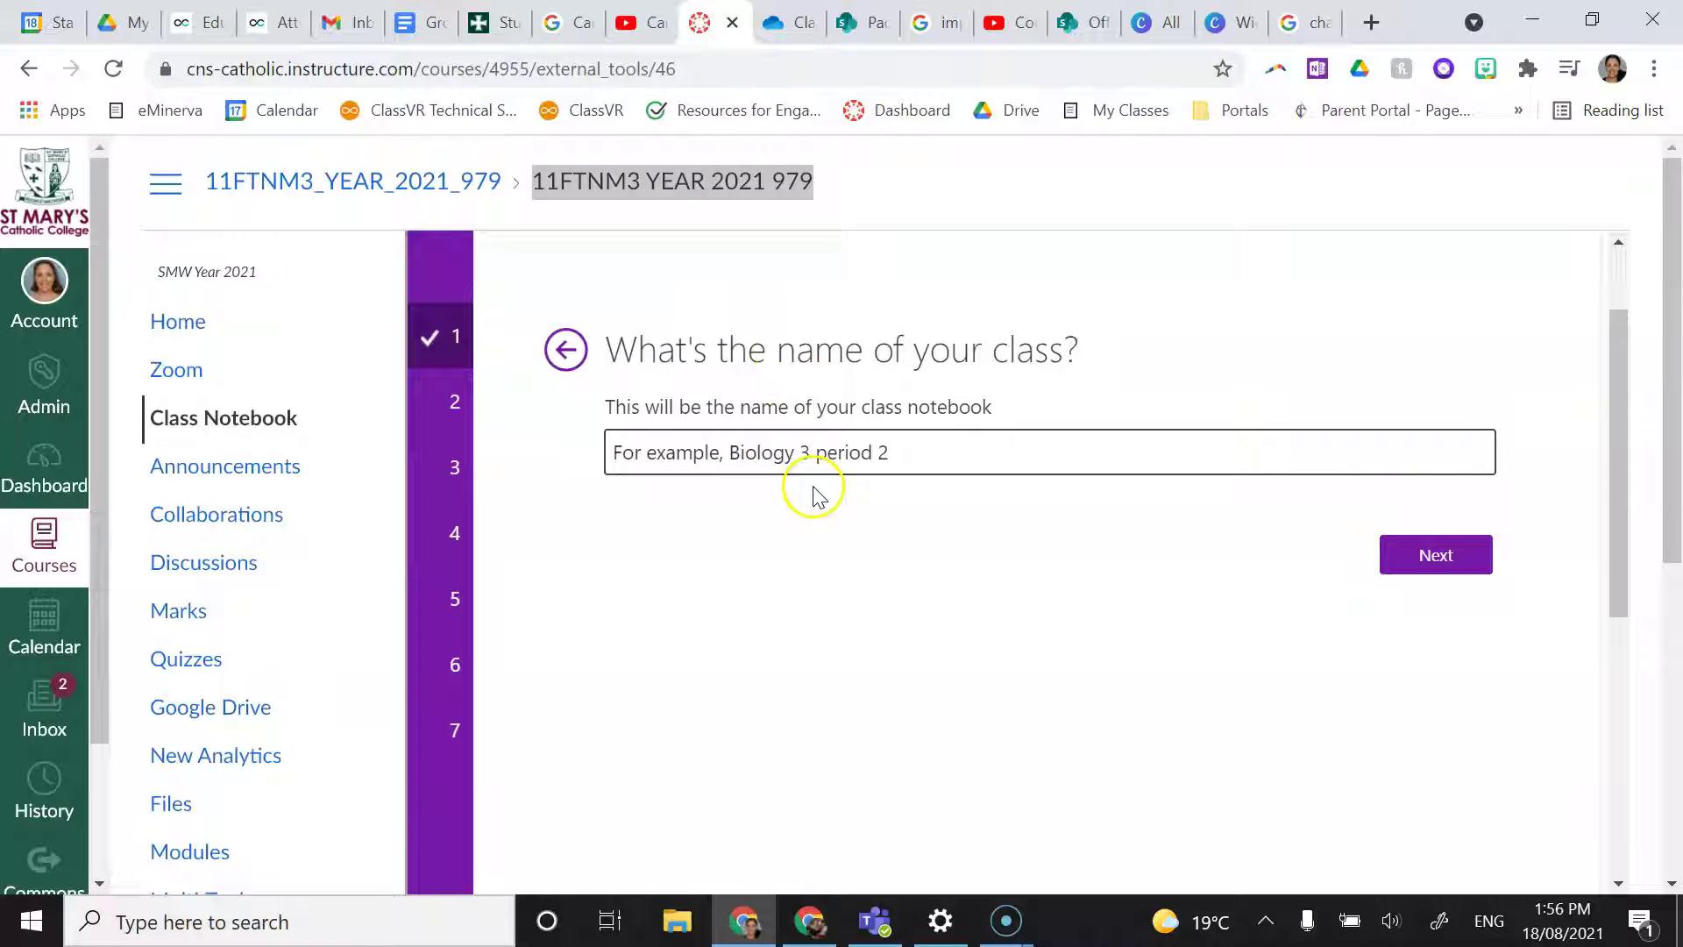
key("ctrl+v")
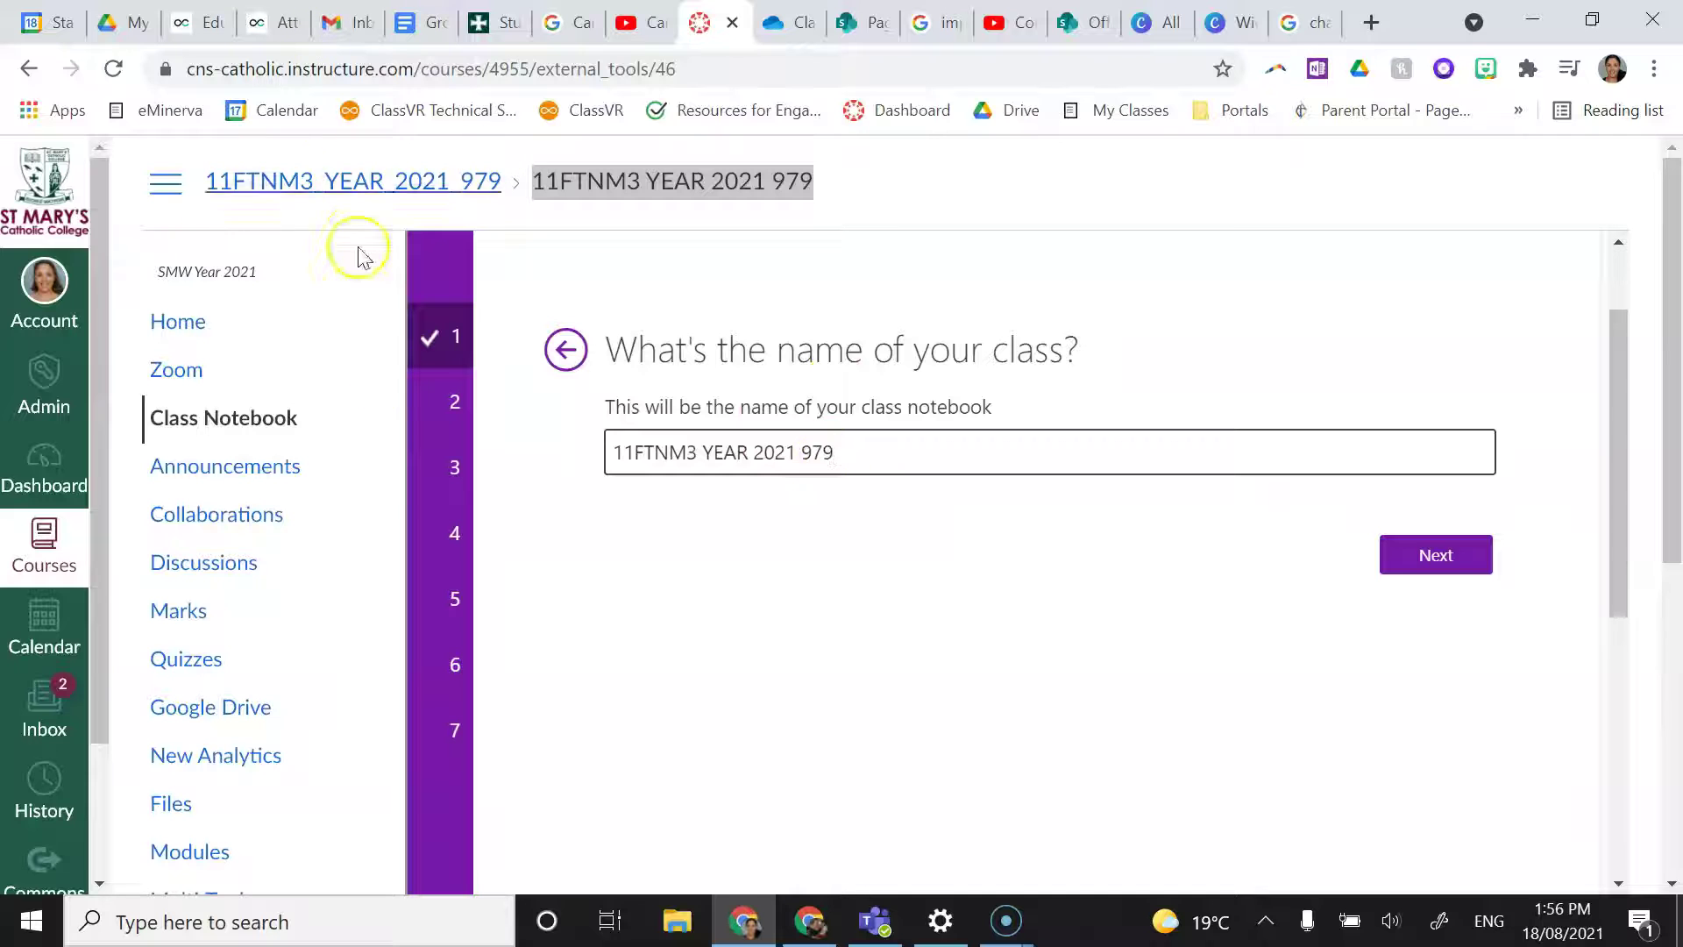
left_click(937, 582)
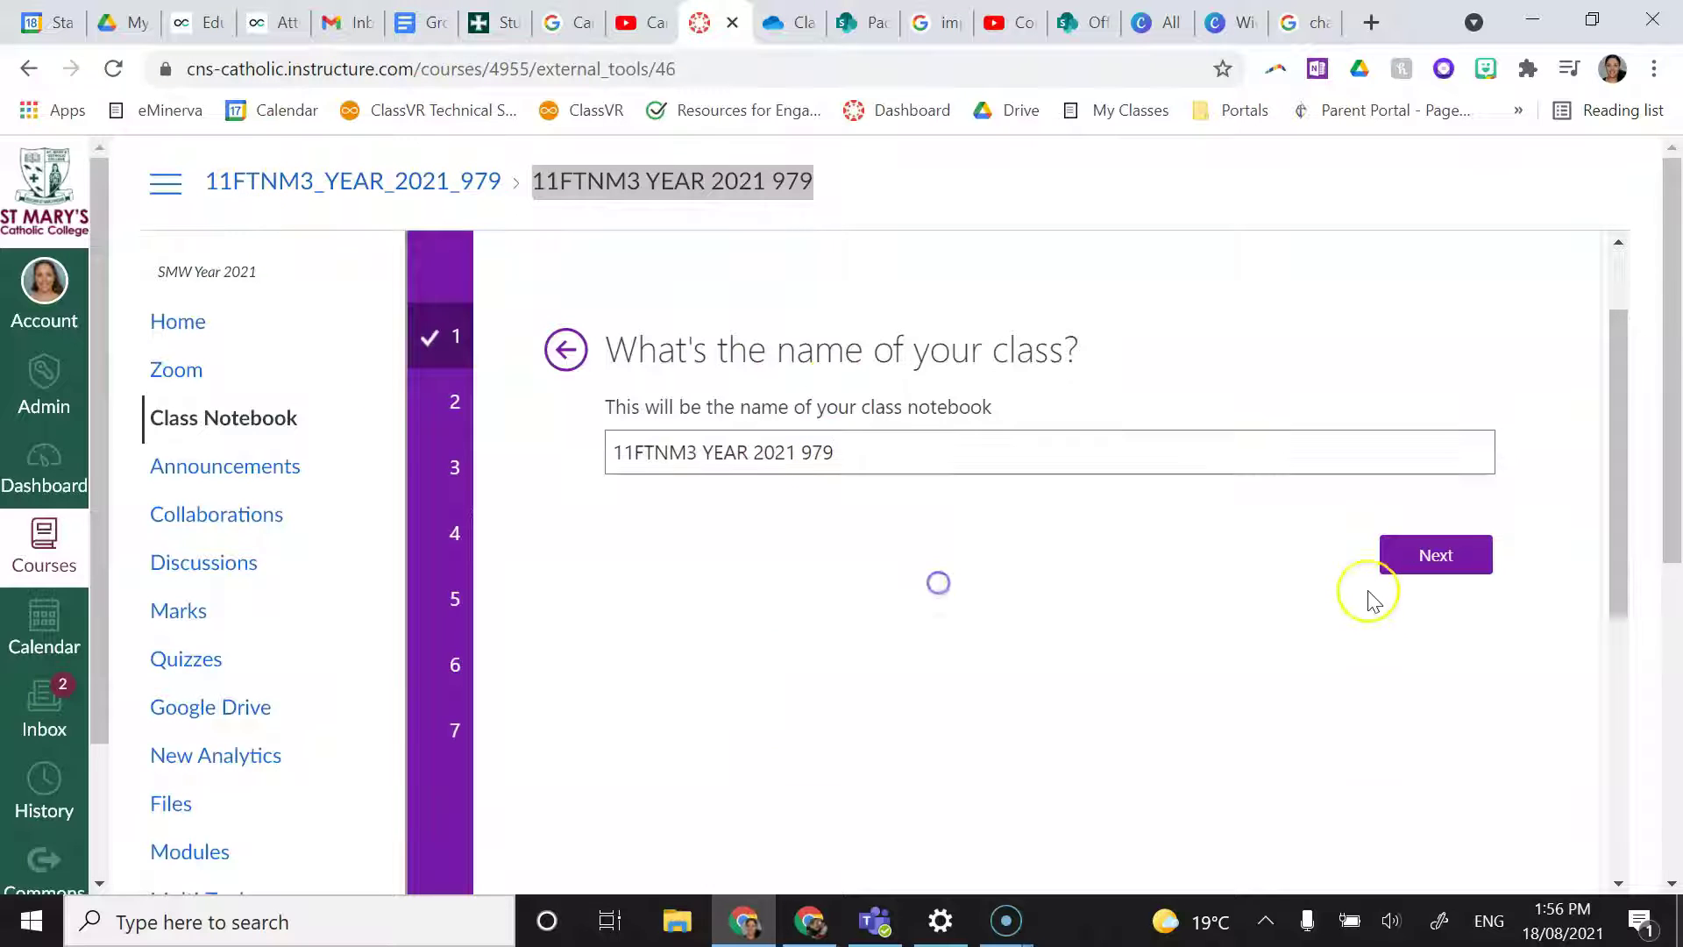
left_click(1438, 572)
scroll(1381, 605, "down", 5)
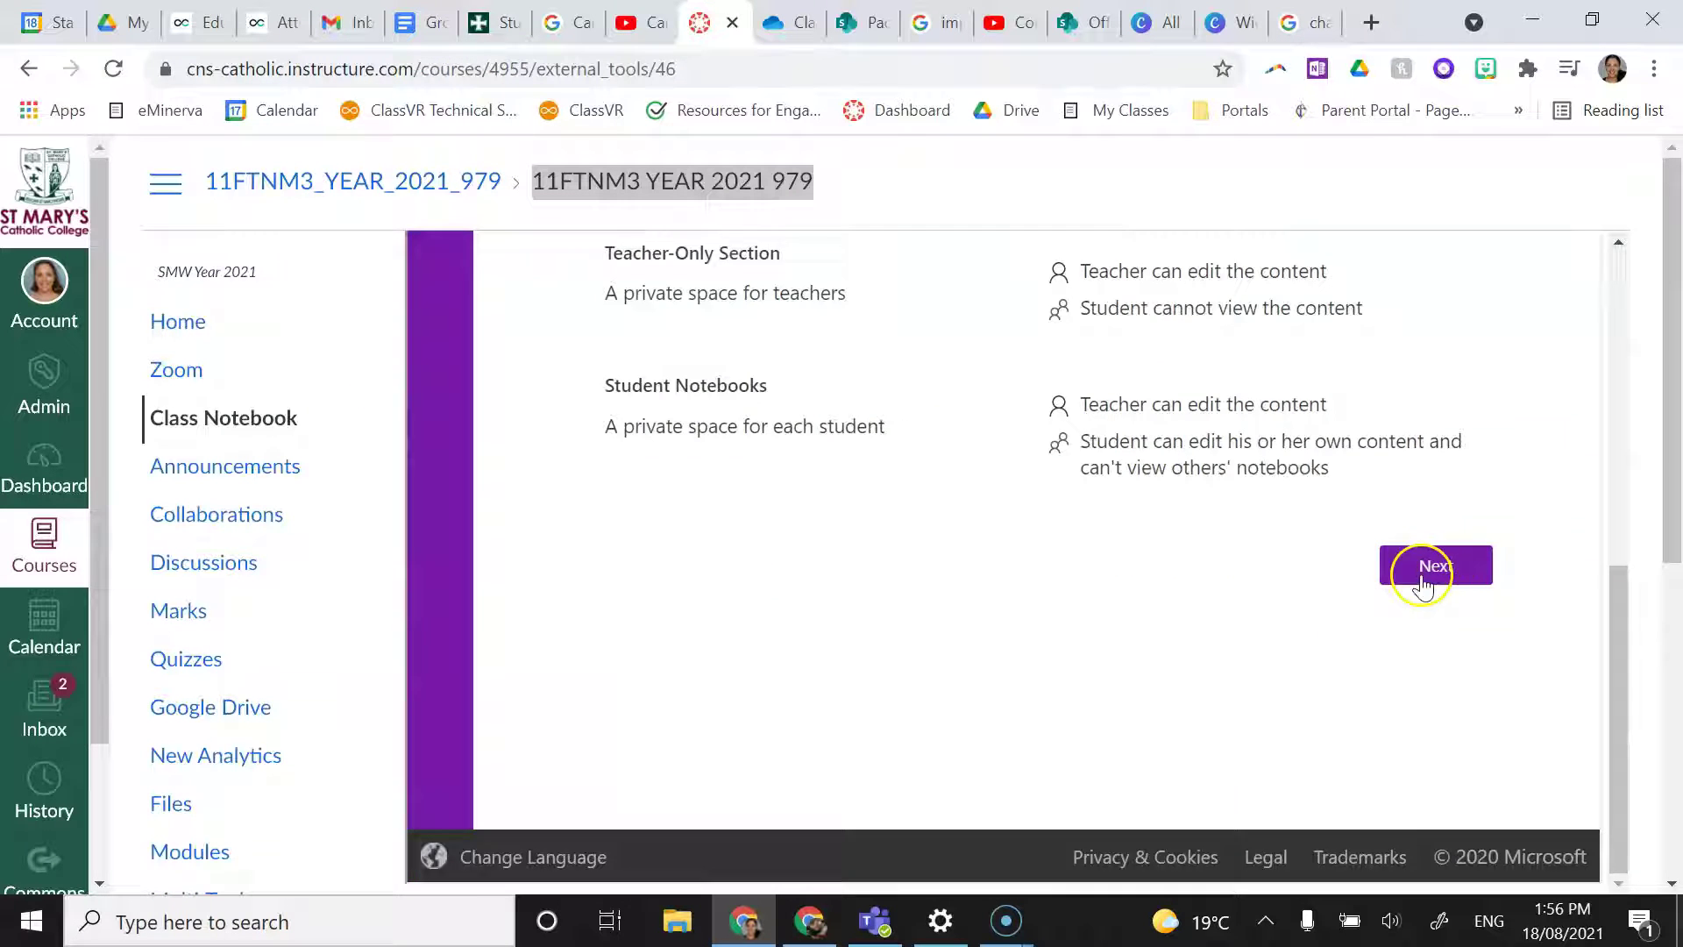
Pass the teacher permission step without adding any other teachers
left_click(1427, 568)
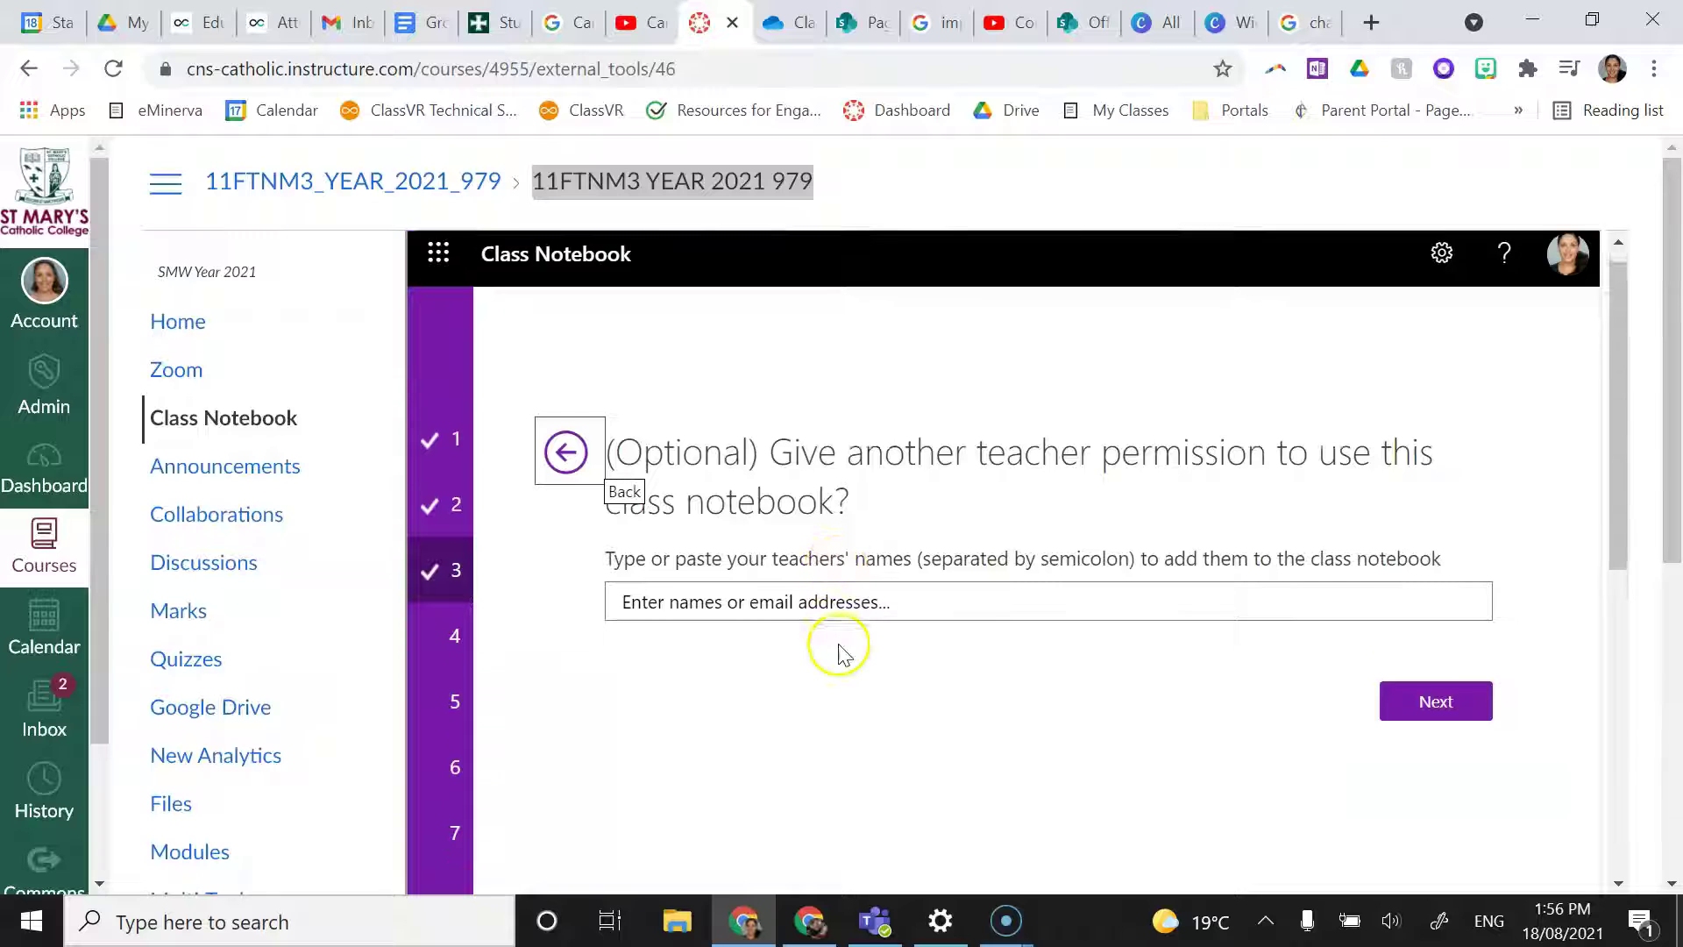
scroll(841, 653, "down", 1)
left_click(690, 542)
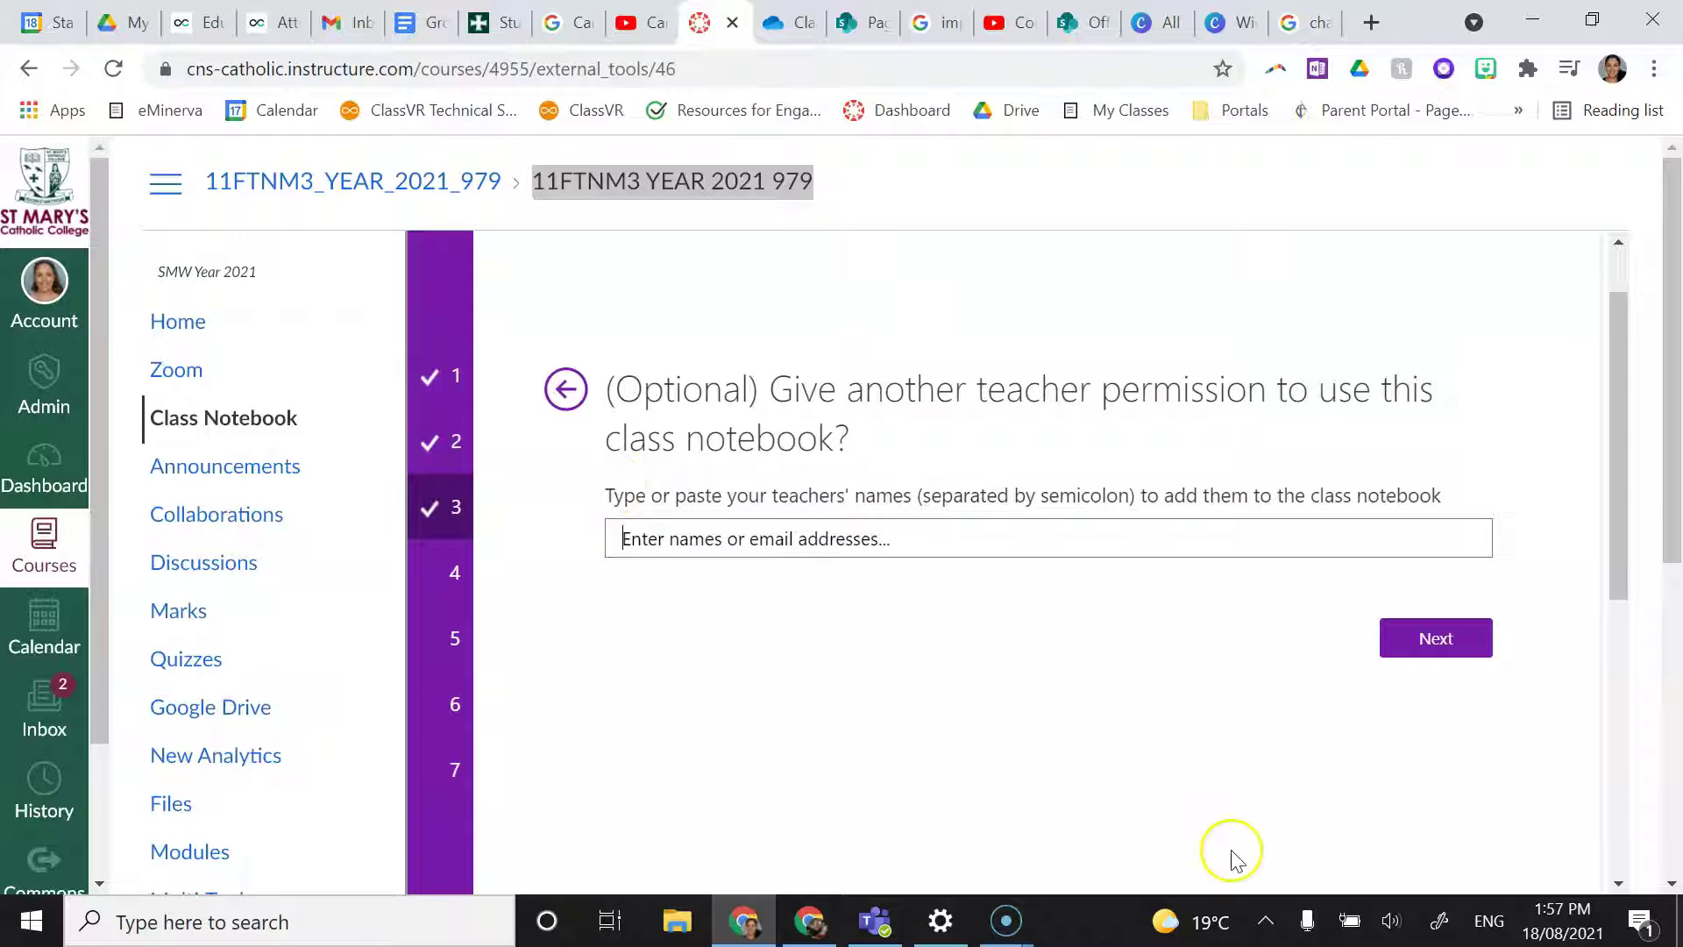
scroll(1289, 711, "down", 2)
scroll(761, 443, "up", 3)
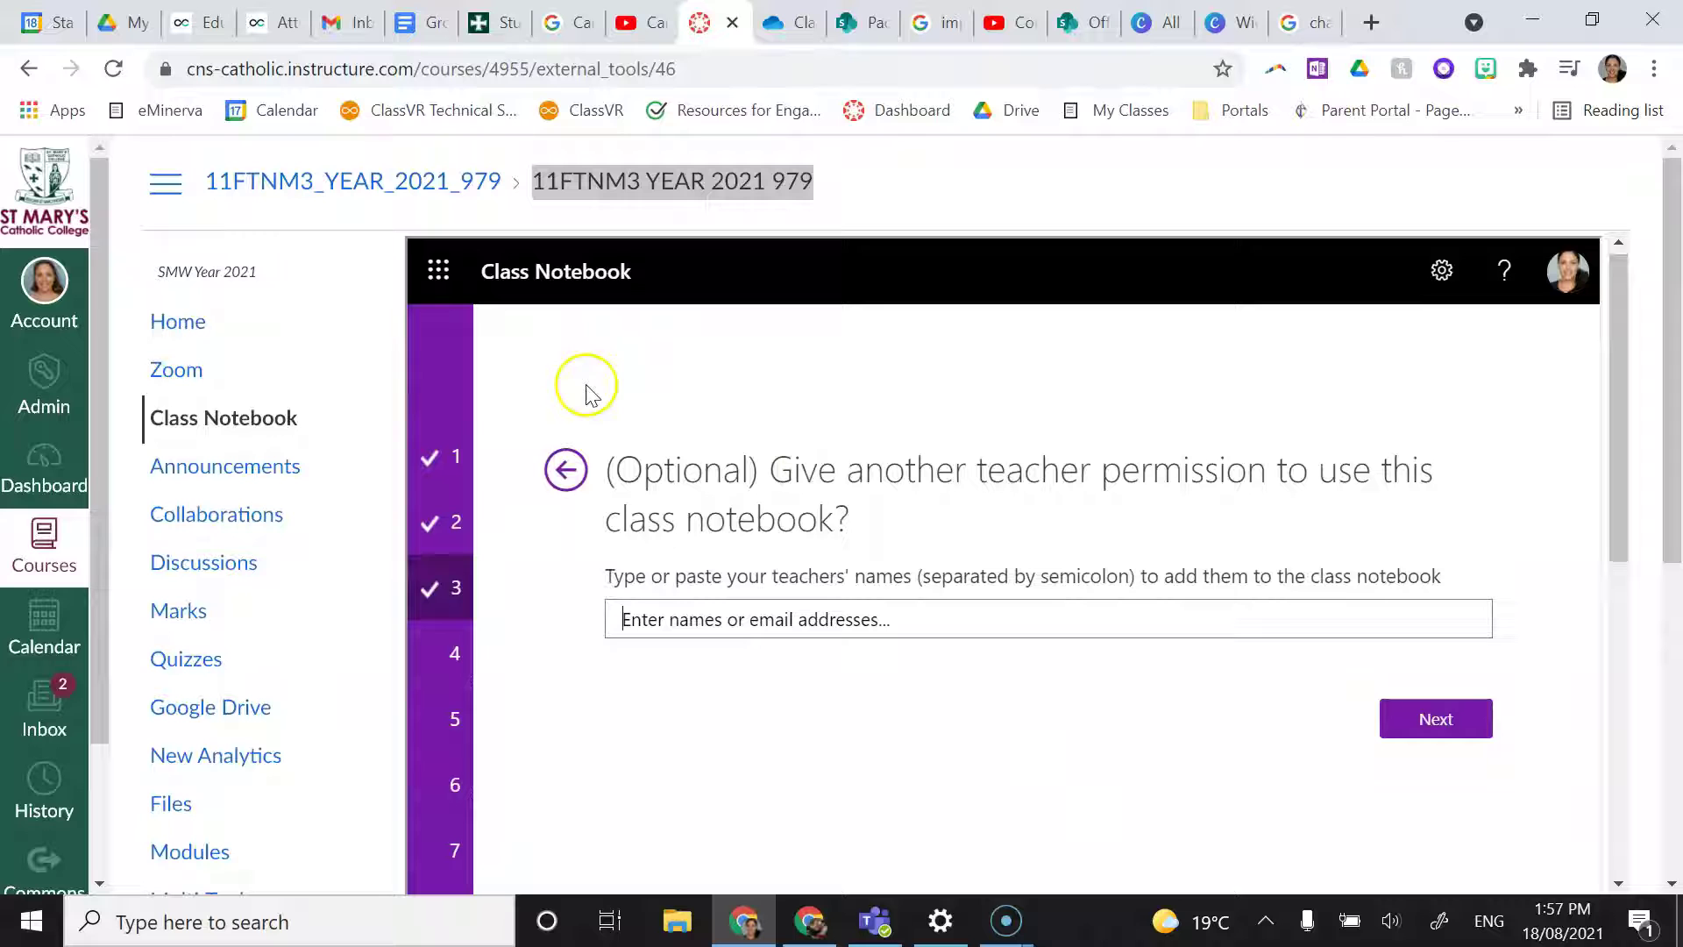
left_click(1438, 721)
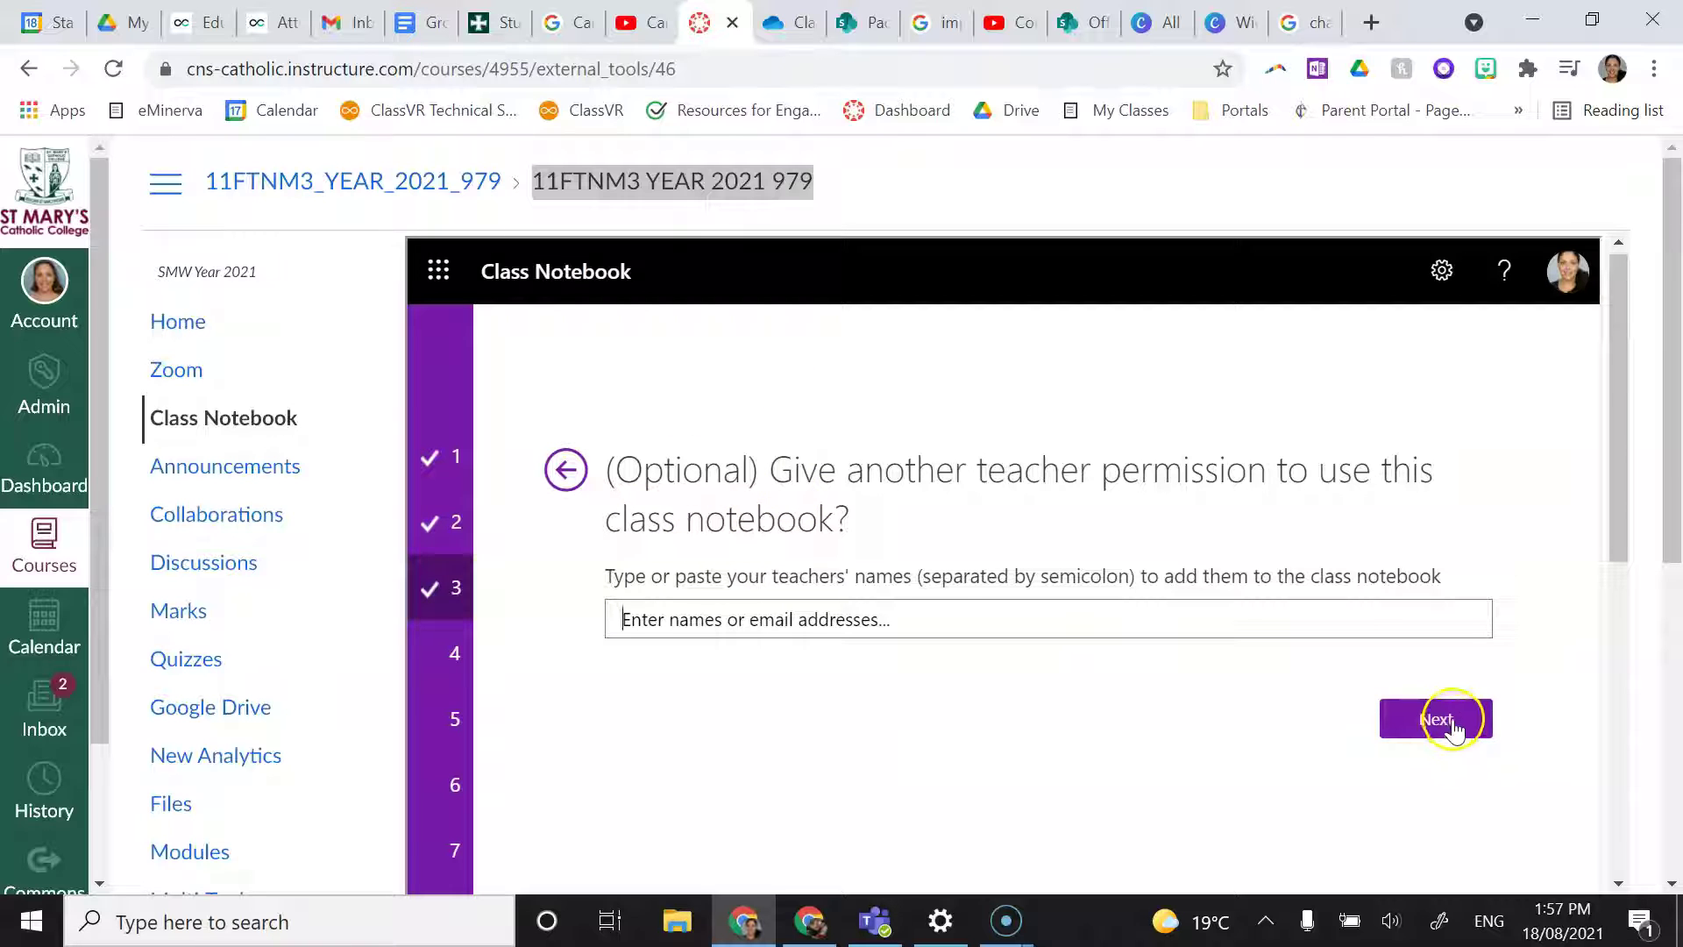
scroll(1184, 651, "down", 1)
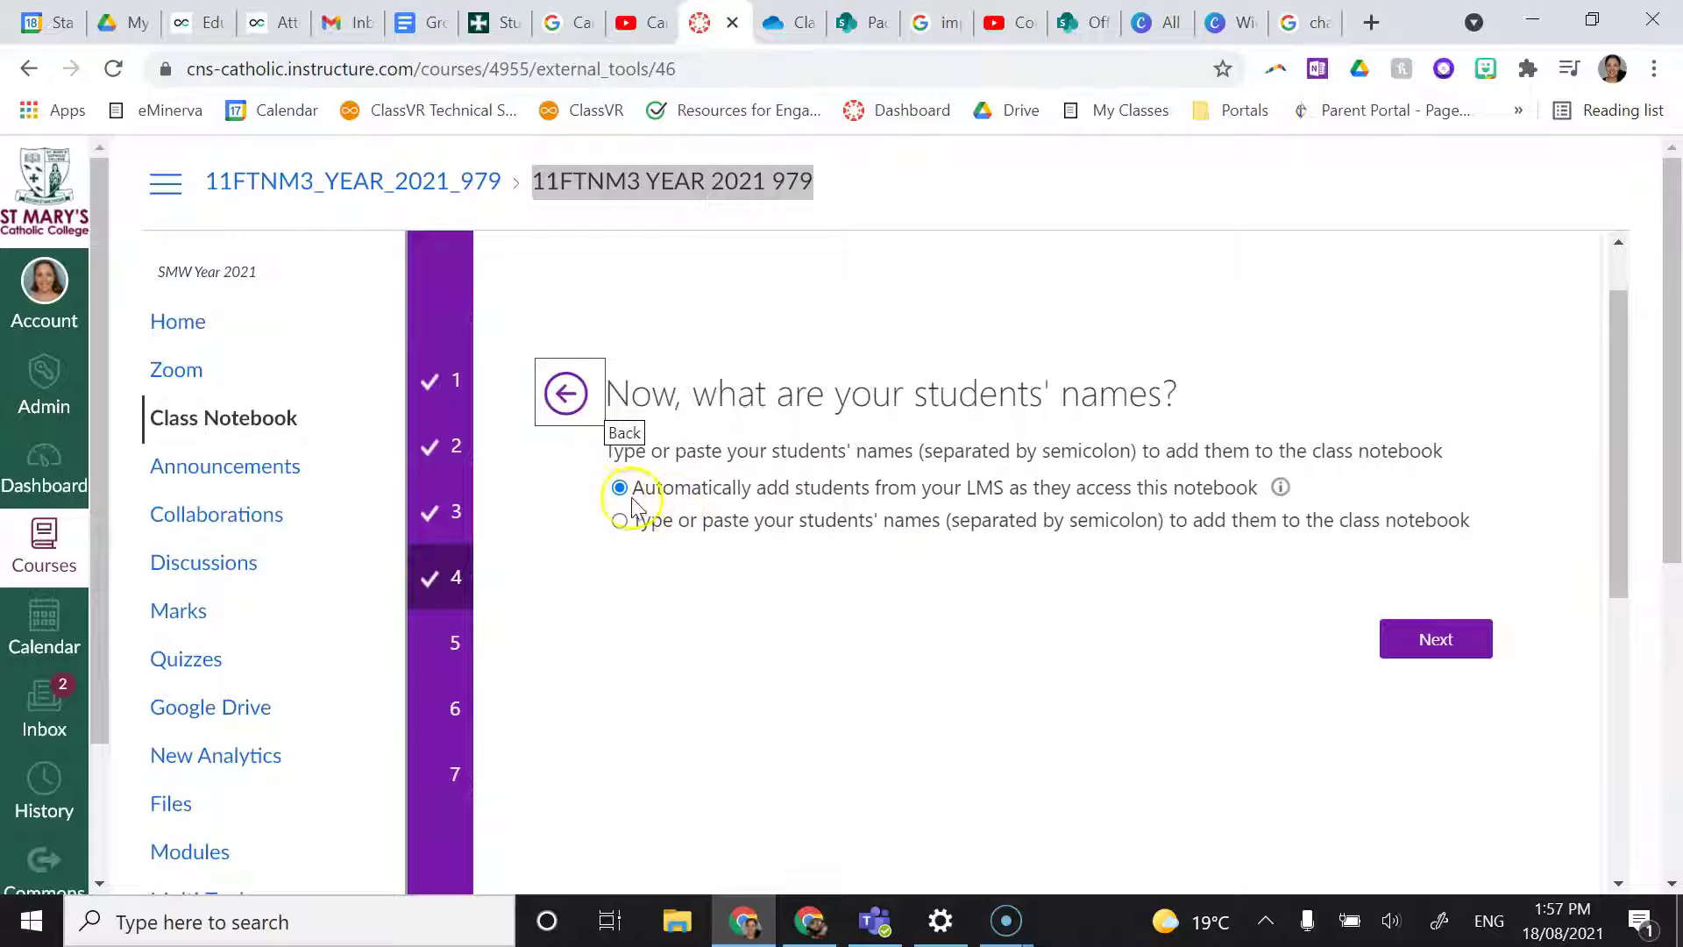
Keep automatic student adding and move on to the Handouts, Class Notes, Homework, Quizzes sections
left_click_drag(630, 488, 1250, 510)
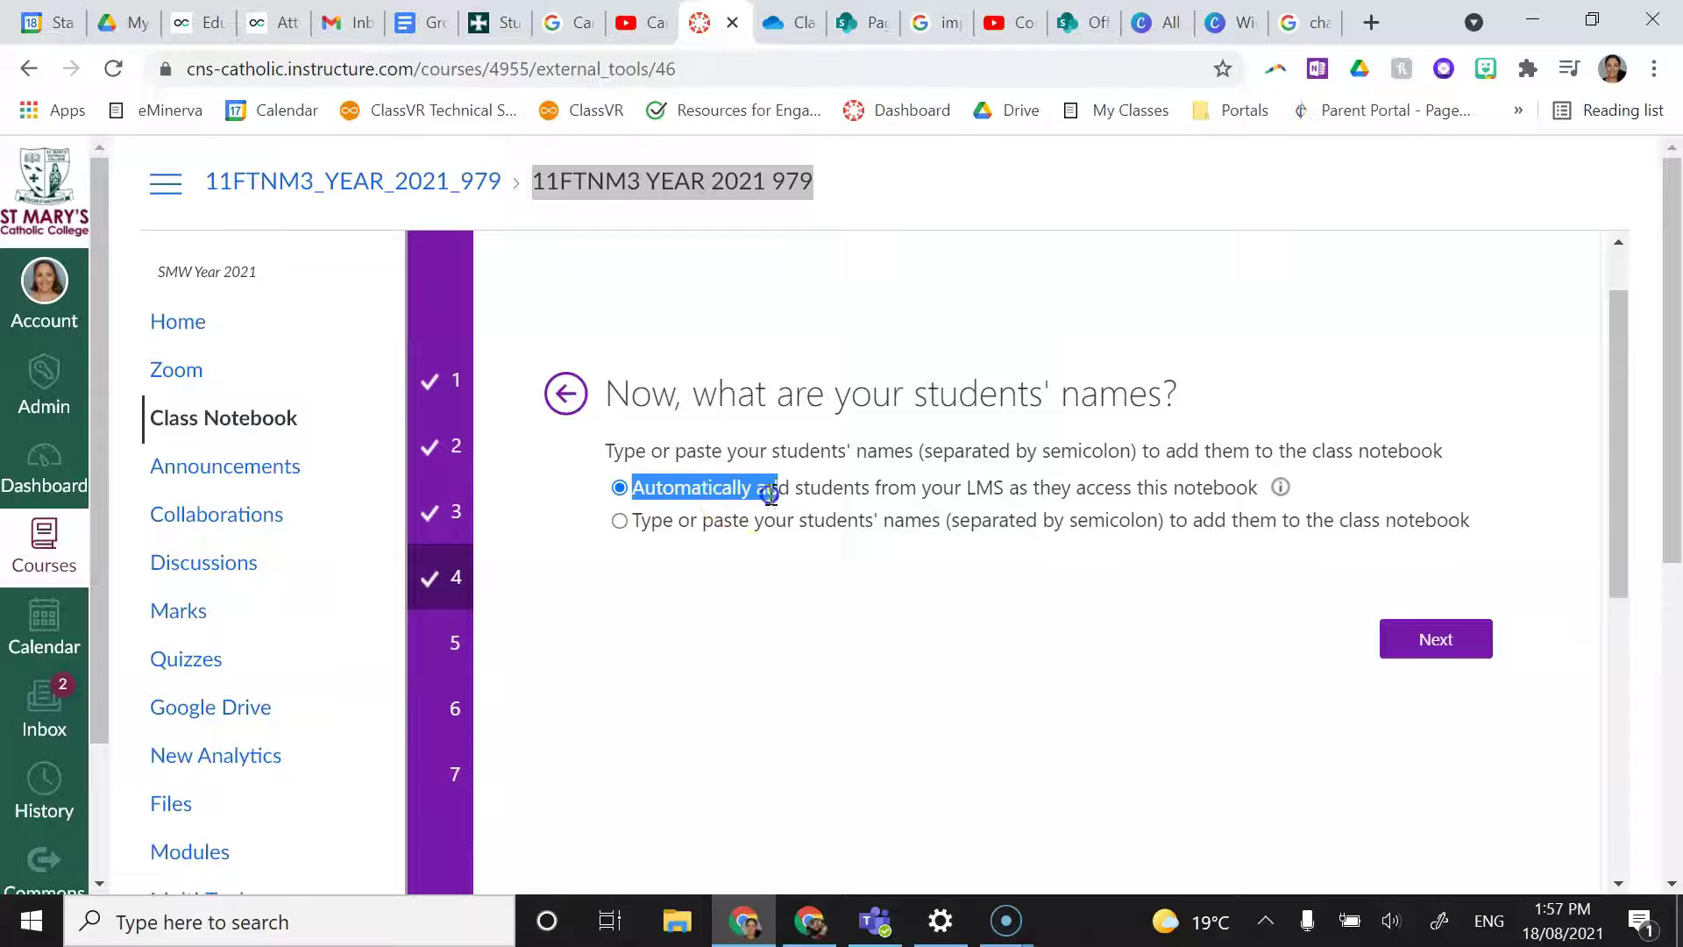
left_click(1175, 490)
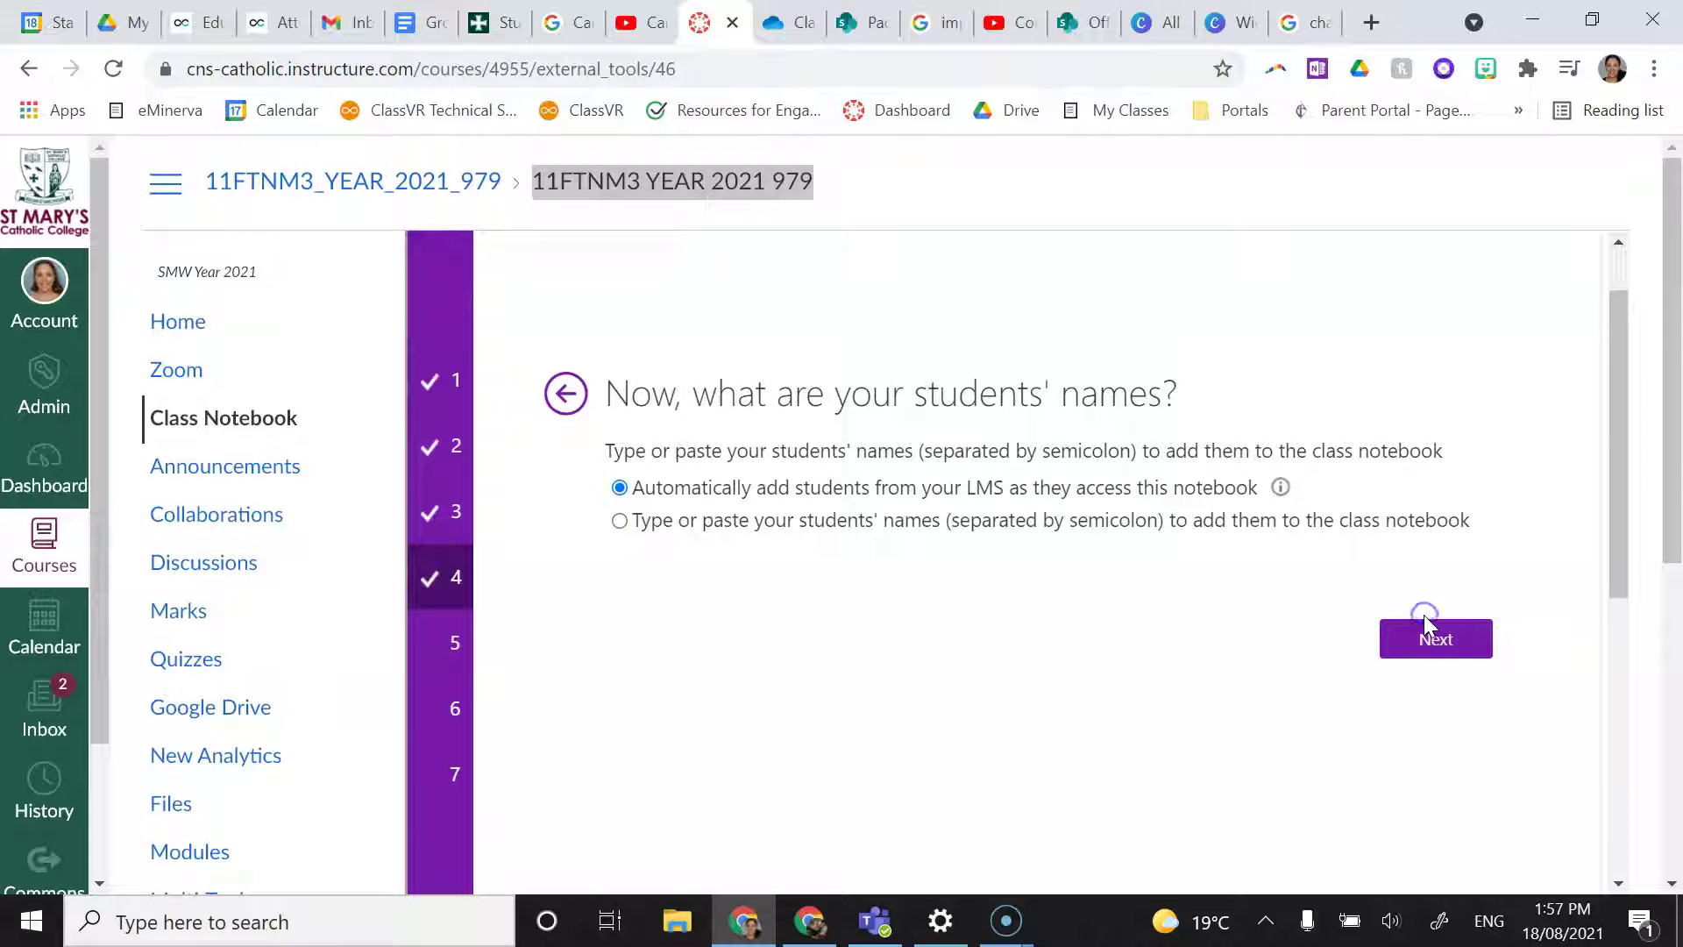
left_click(1433, 644)
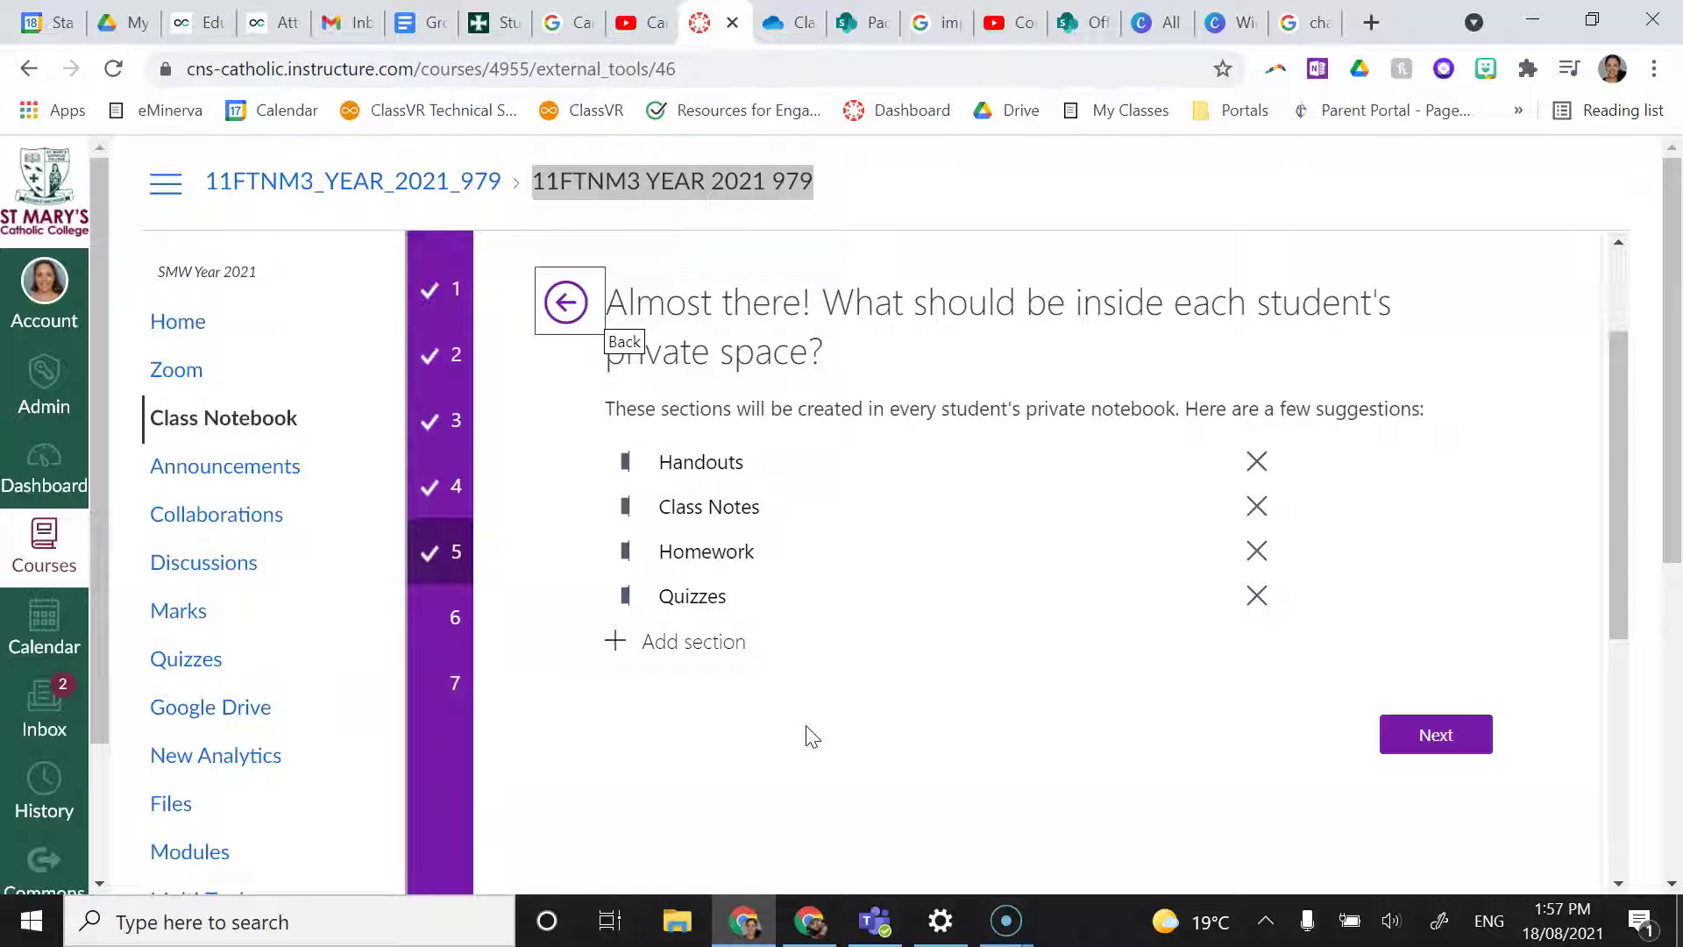
Preview the Teacher's and Student's notebook layouts, finishing on the Student's notebook
left_click(1427, 733)
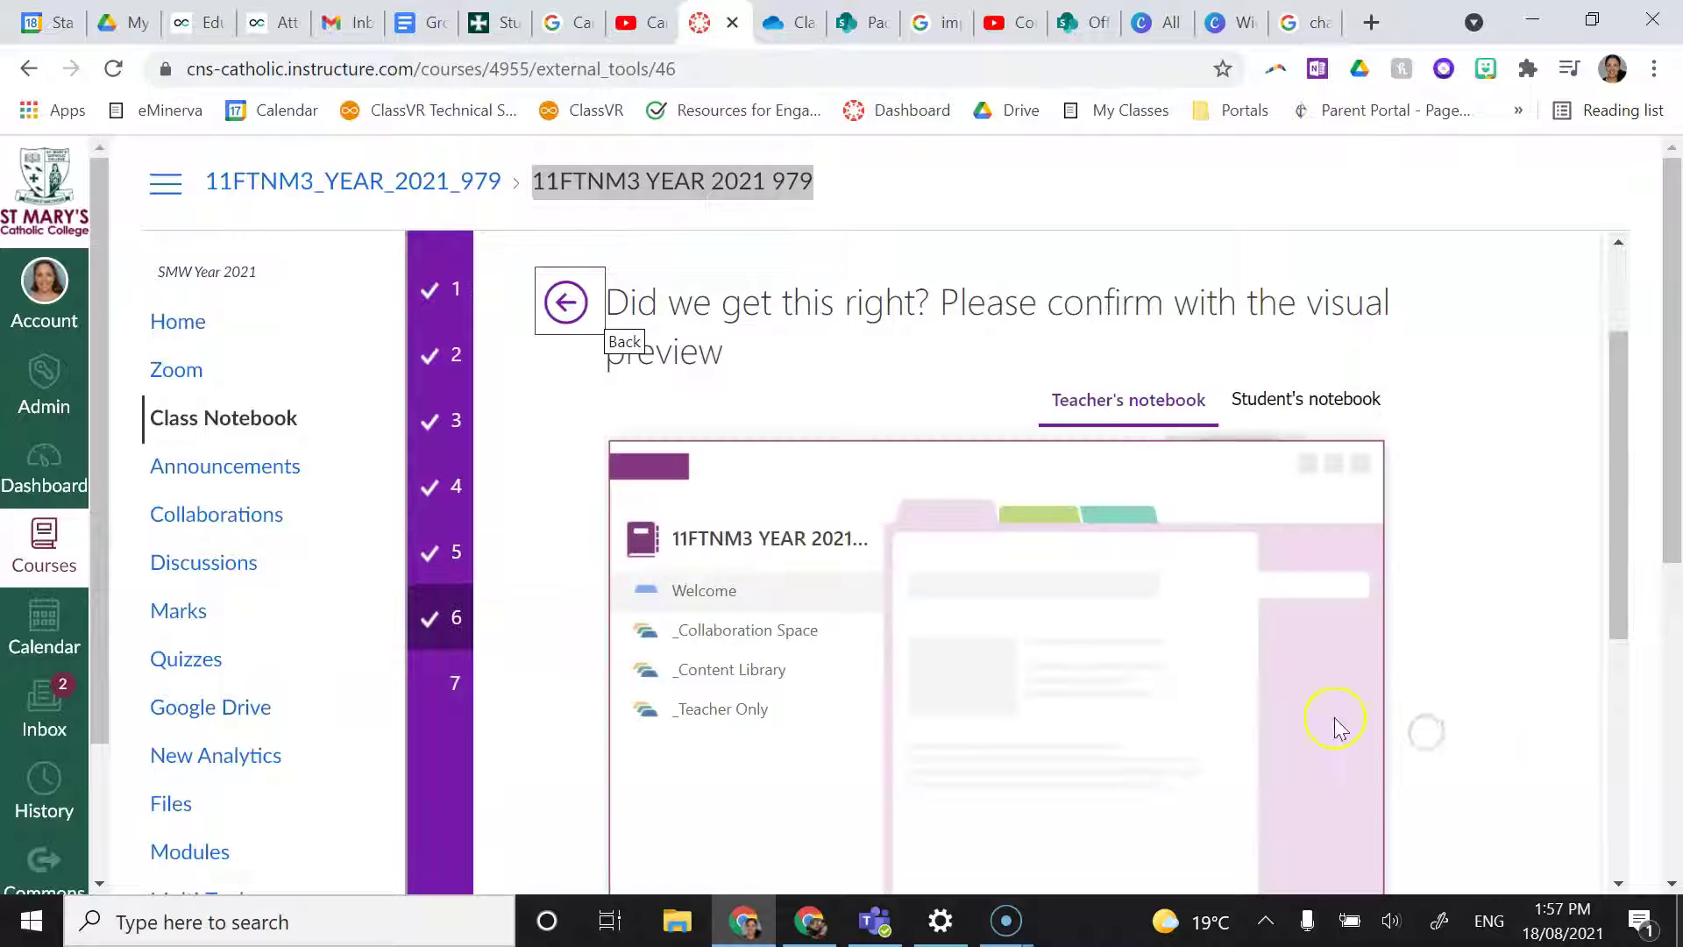
scroll(1157, 694, "down", 1)
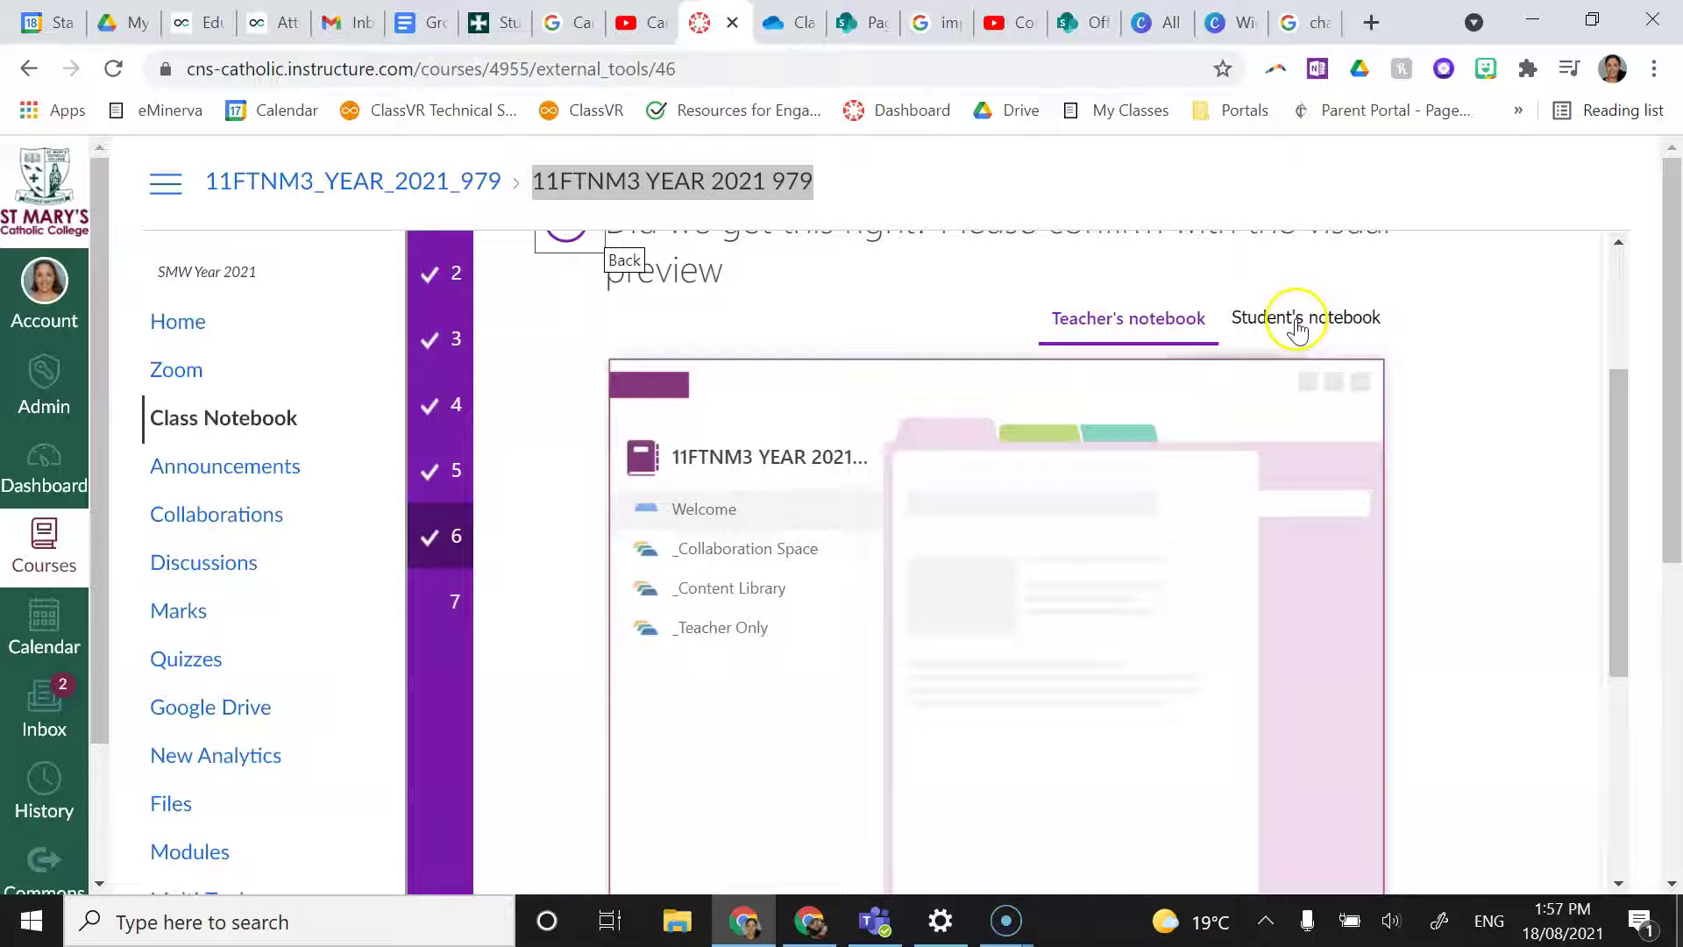
scroll(1297, 329, "up", 2)
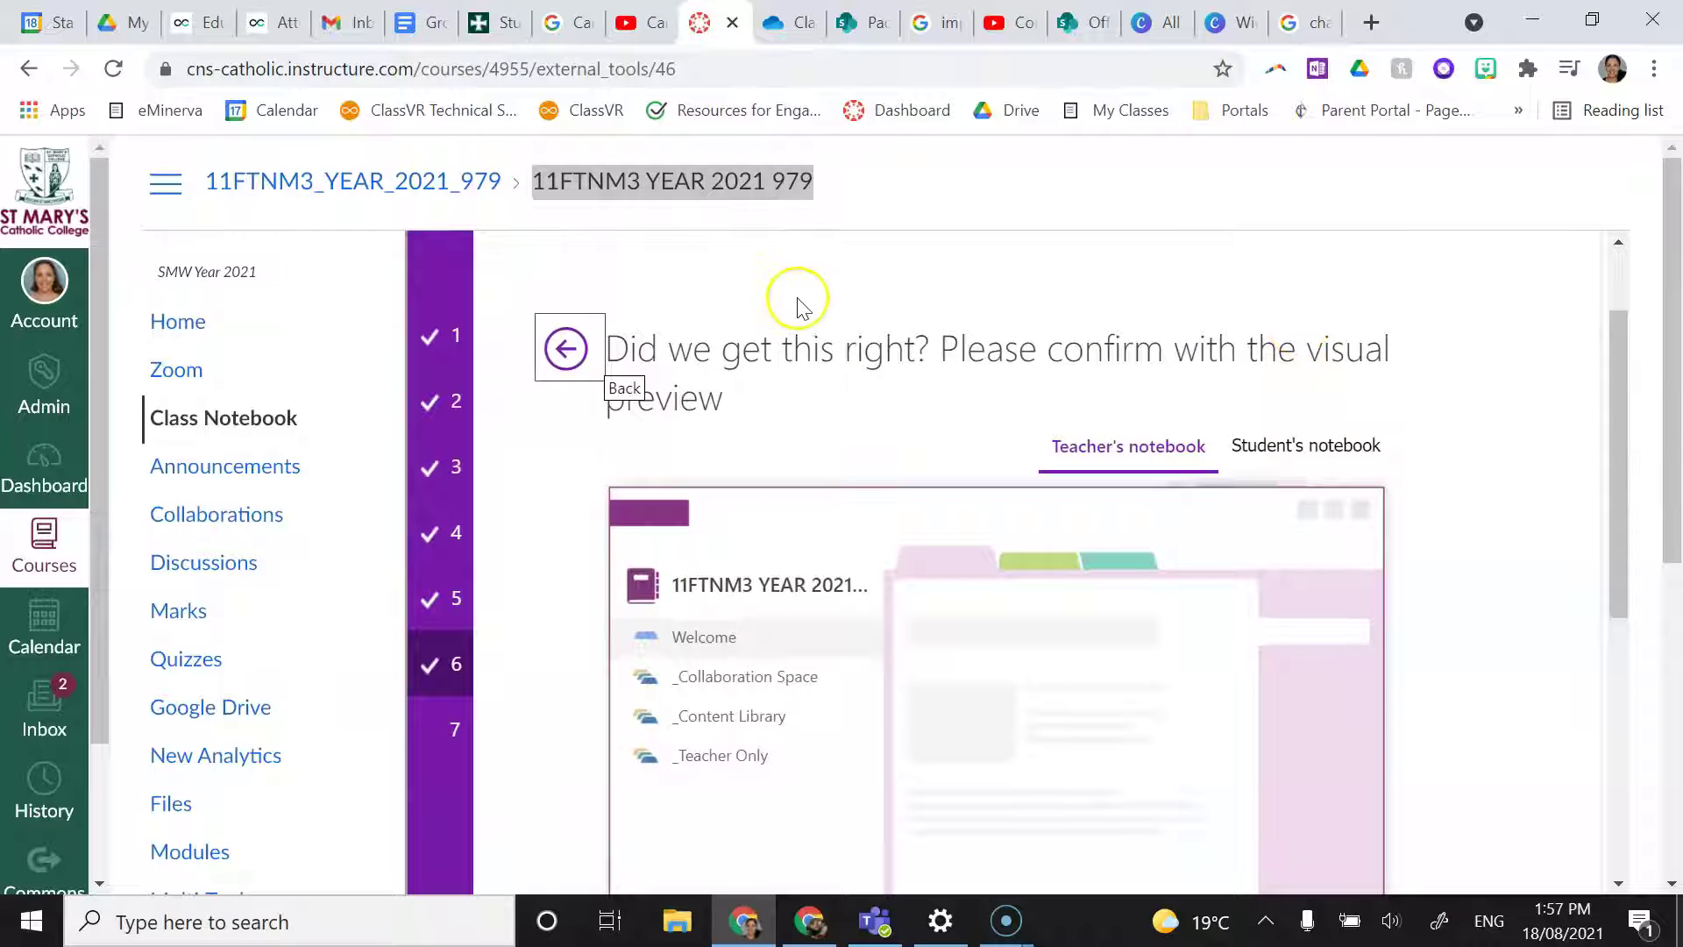
left_click(1314, 443)
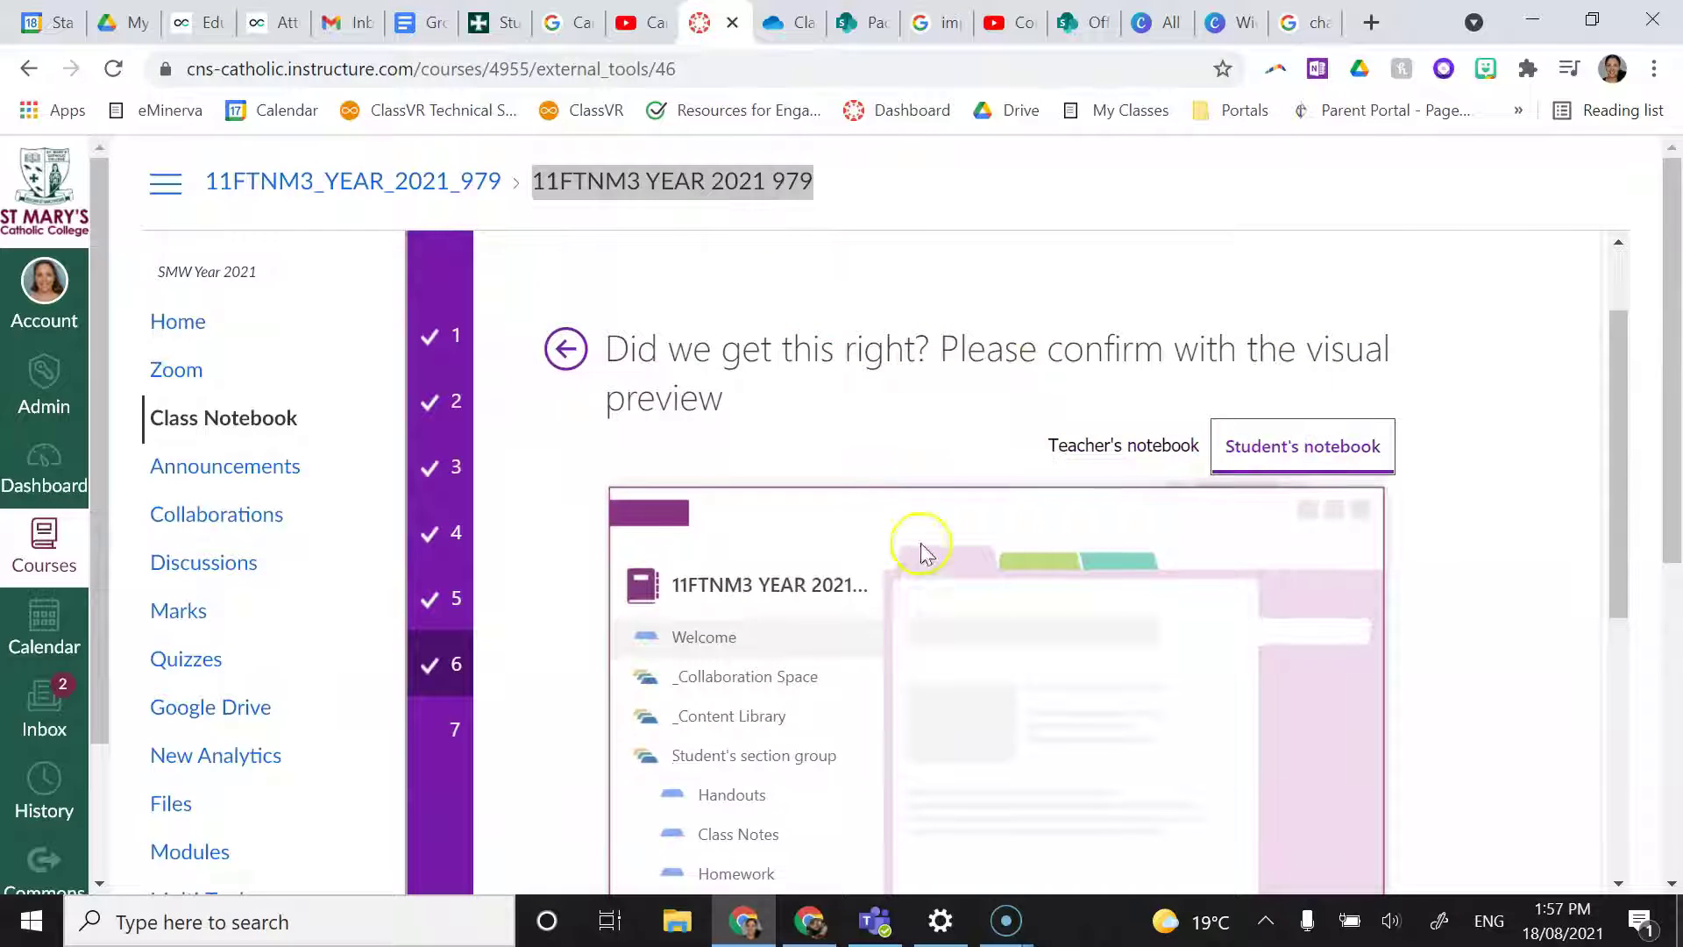
scroll(1251, 508, "down", 1)
scroll(1252, 509, "down", 3)
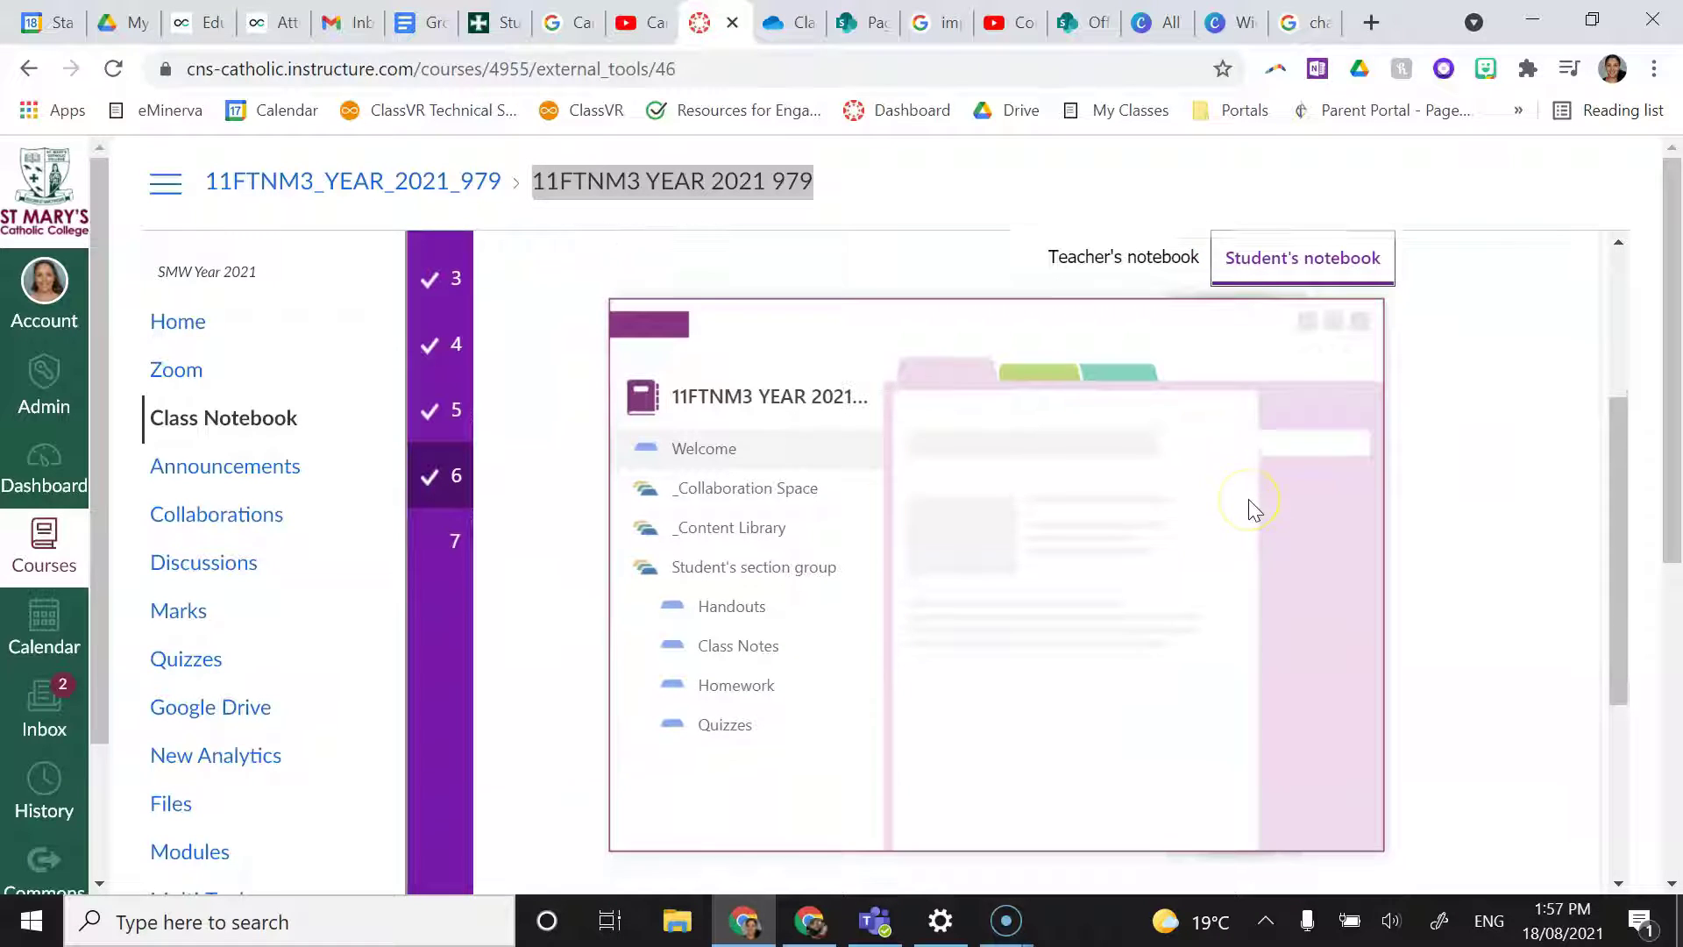
left_click(1148, 259)
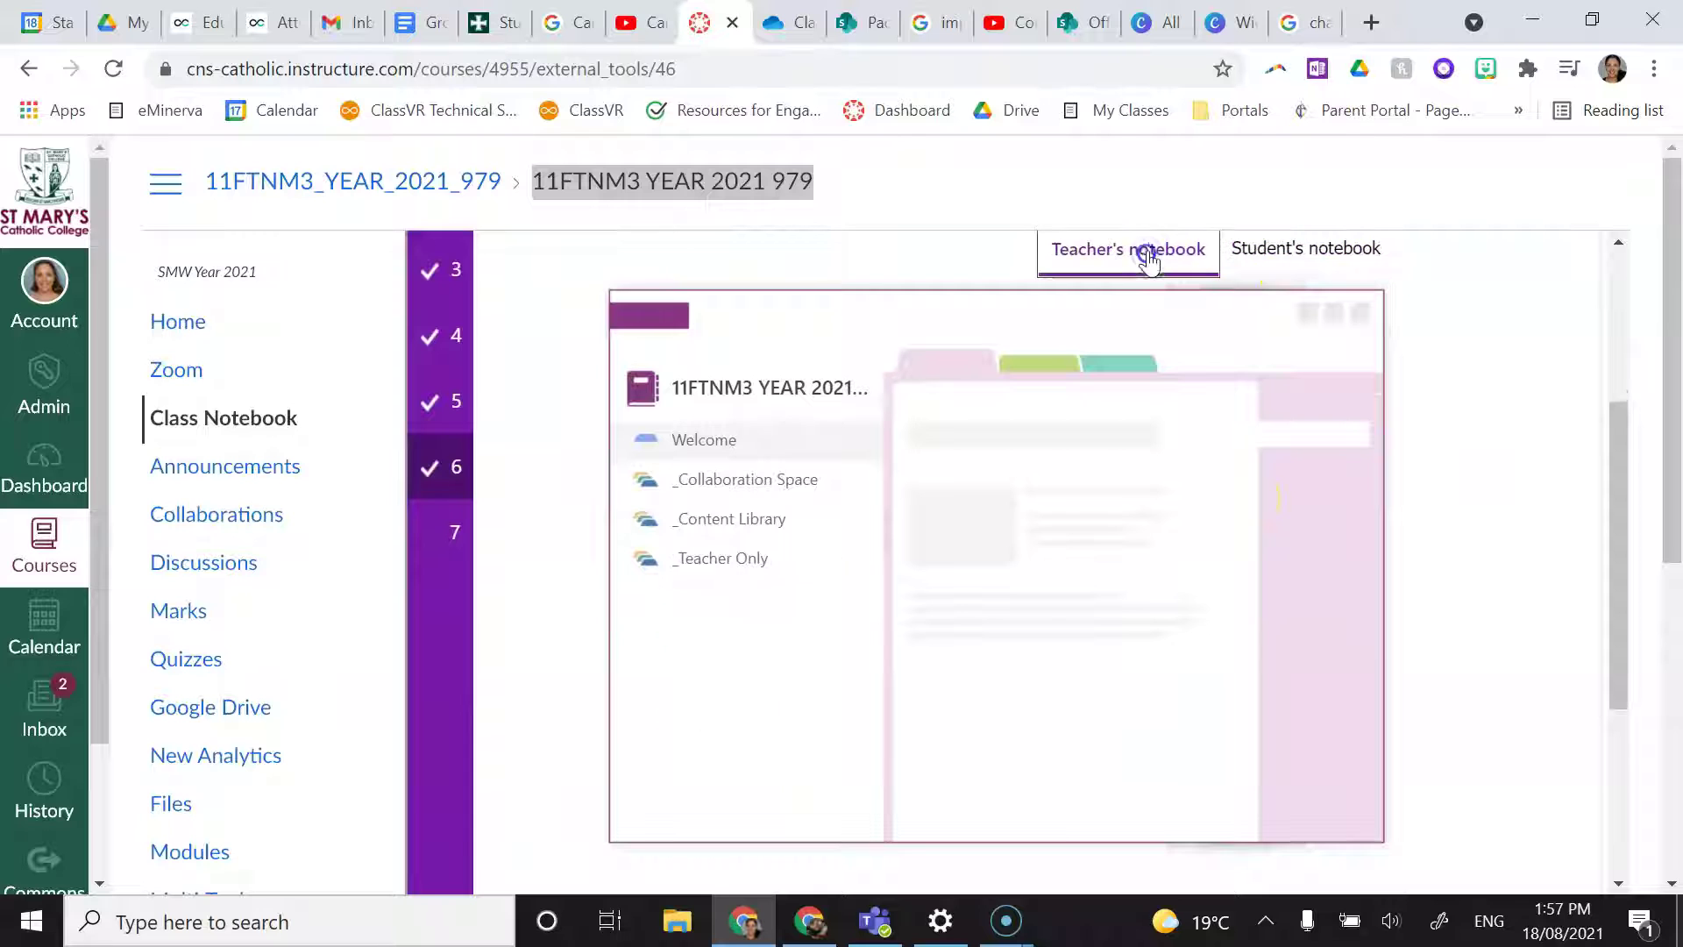
left_click(1252, 250)
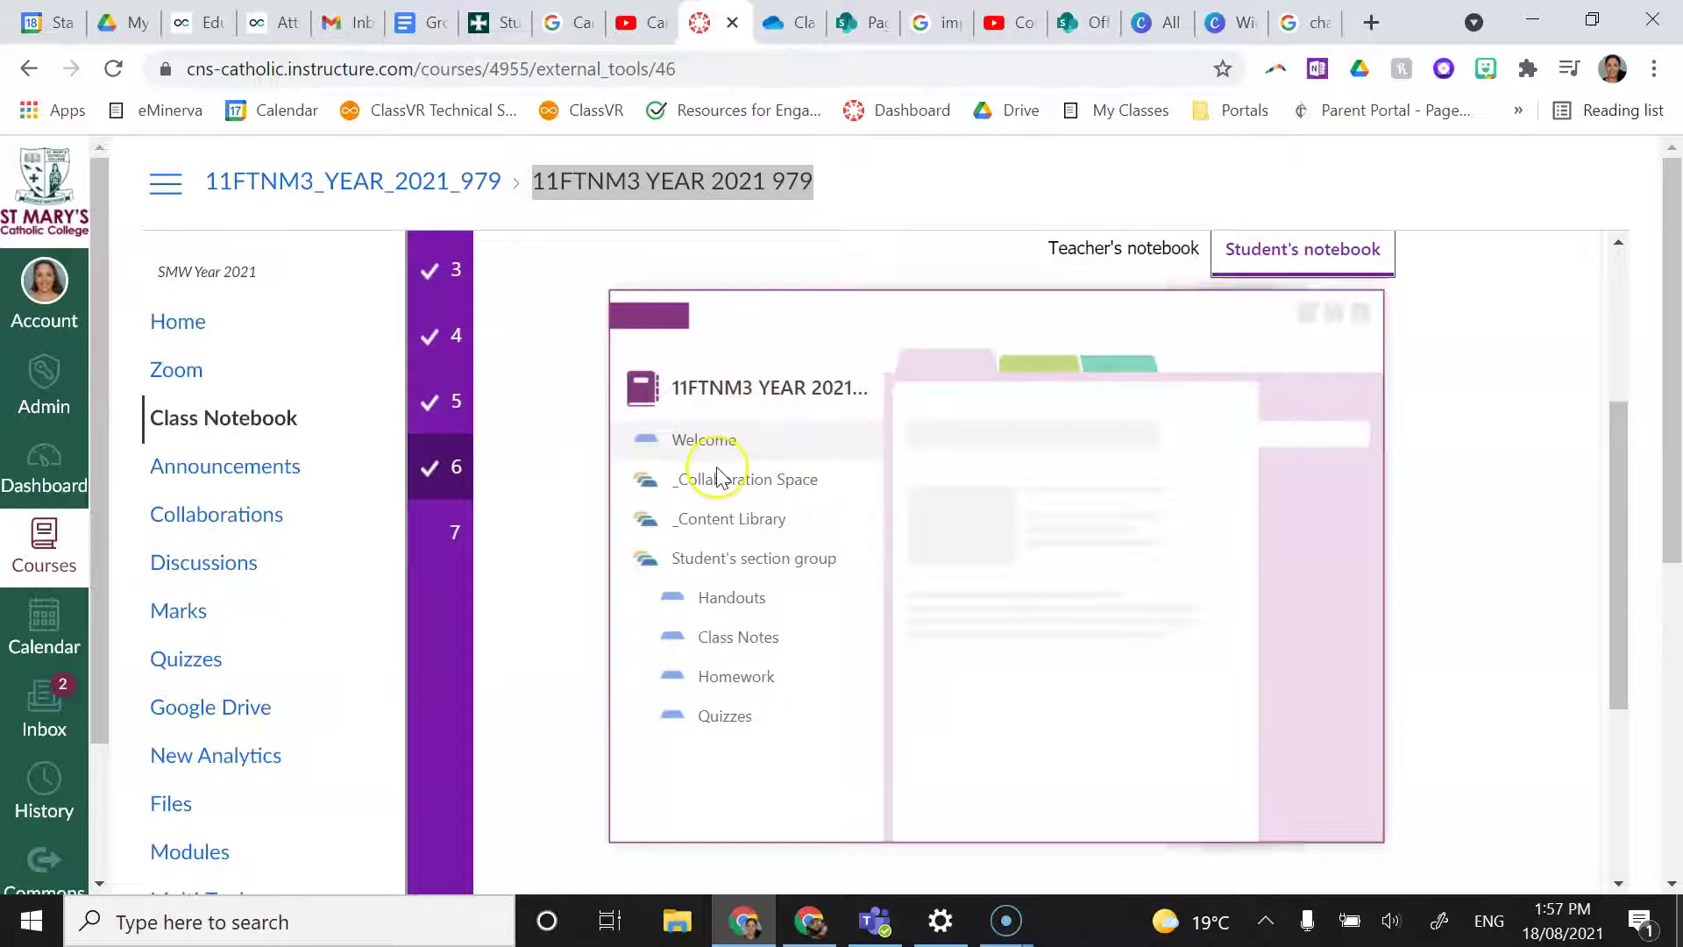
scroll(800, 751, "down", 1)
scroll(799, 751, "down", 2)
scroll(958, 470, "up", 2)
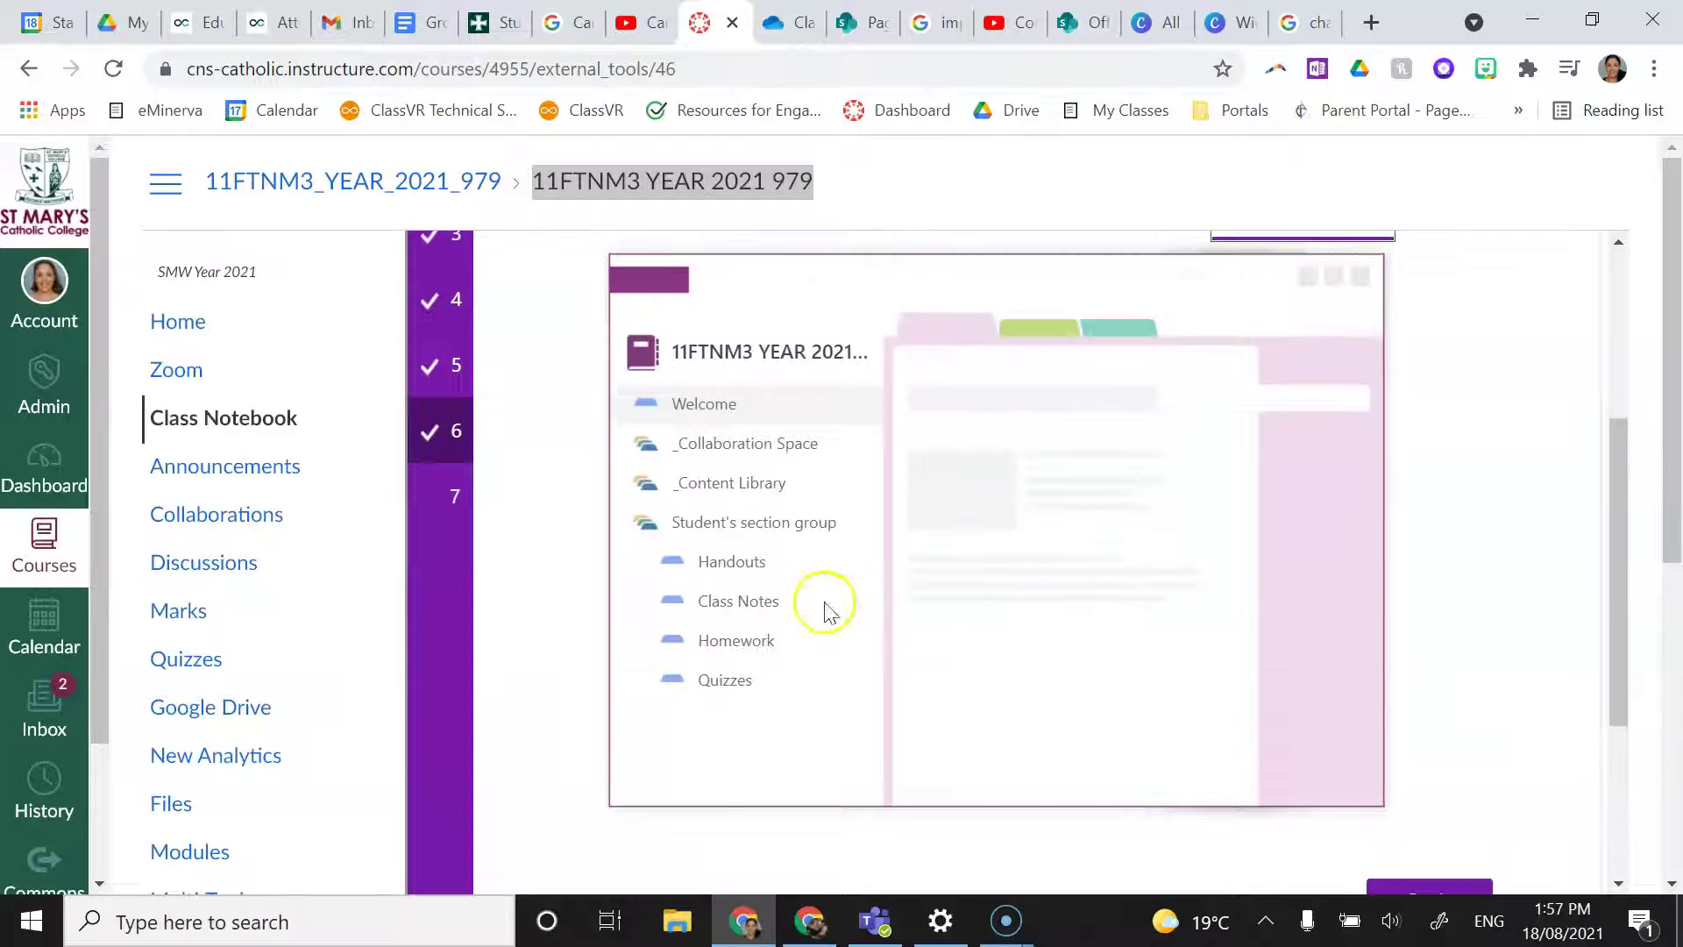
scroll(827, 609, "up", 1)
scroll(785, 614, "down", 1)
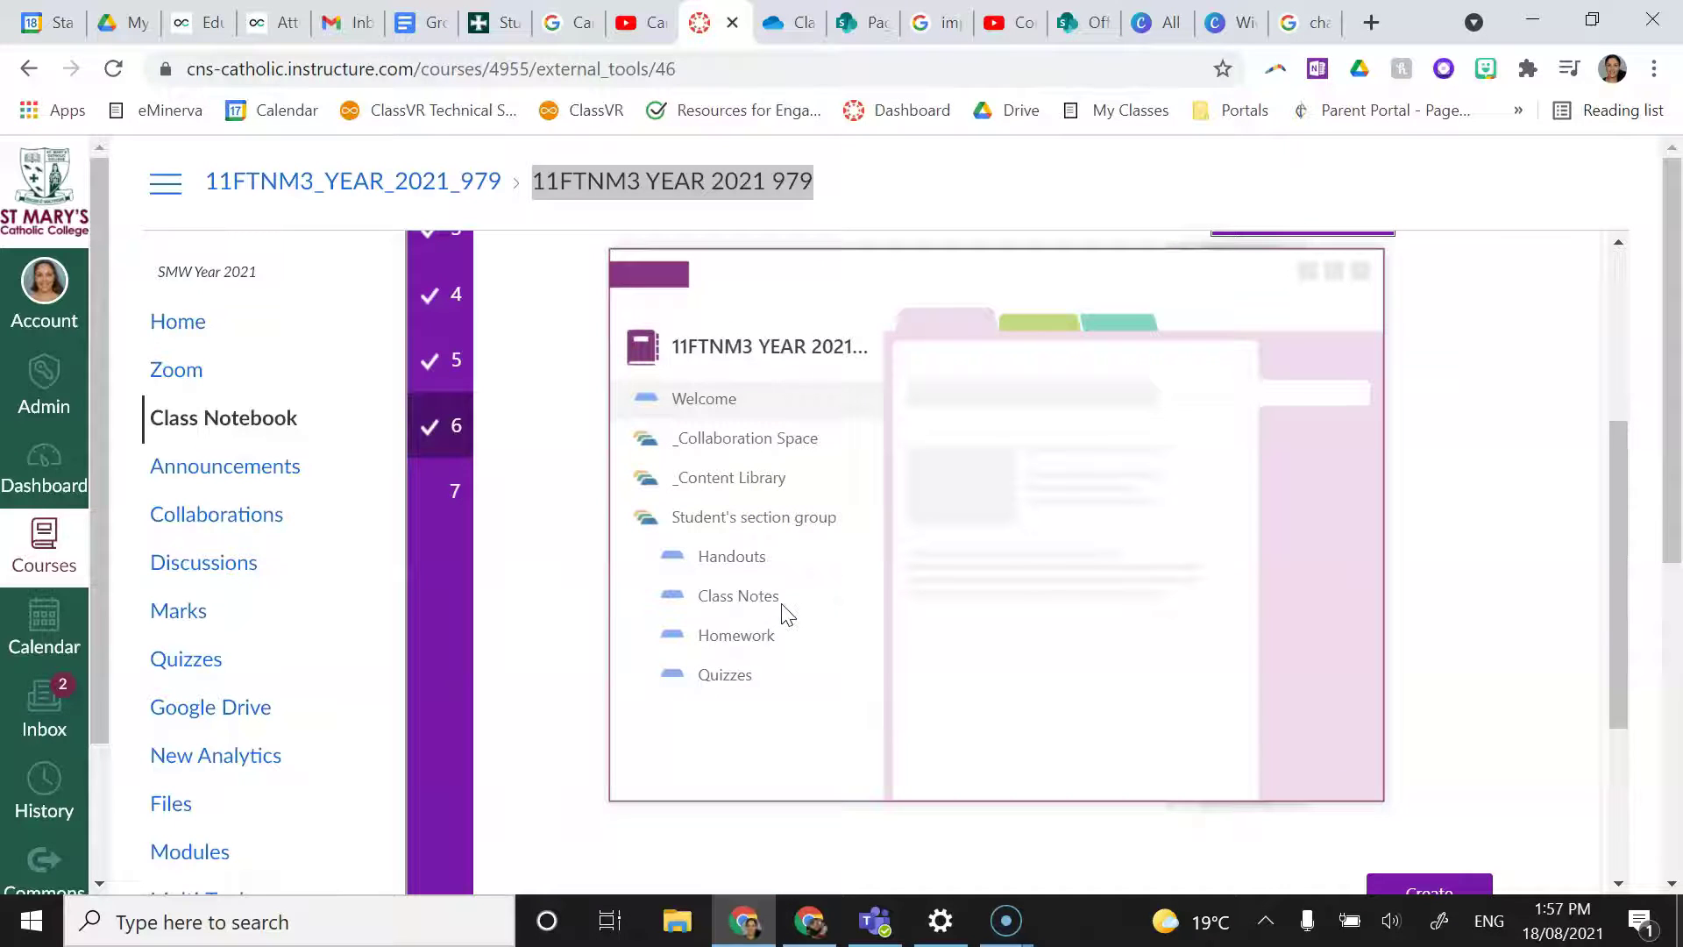
scroll(1344, 744, "down", 2)
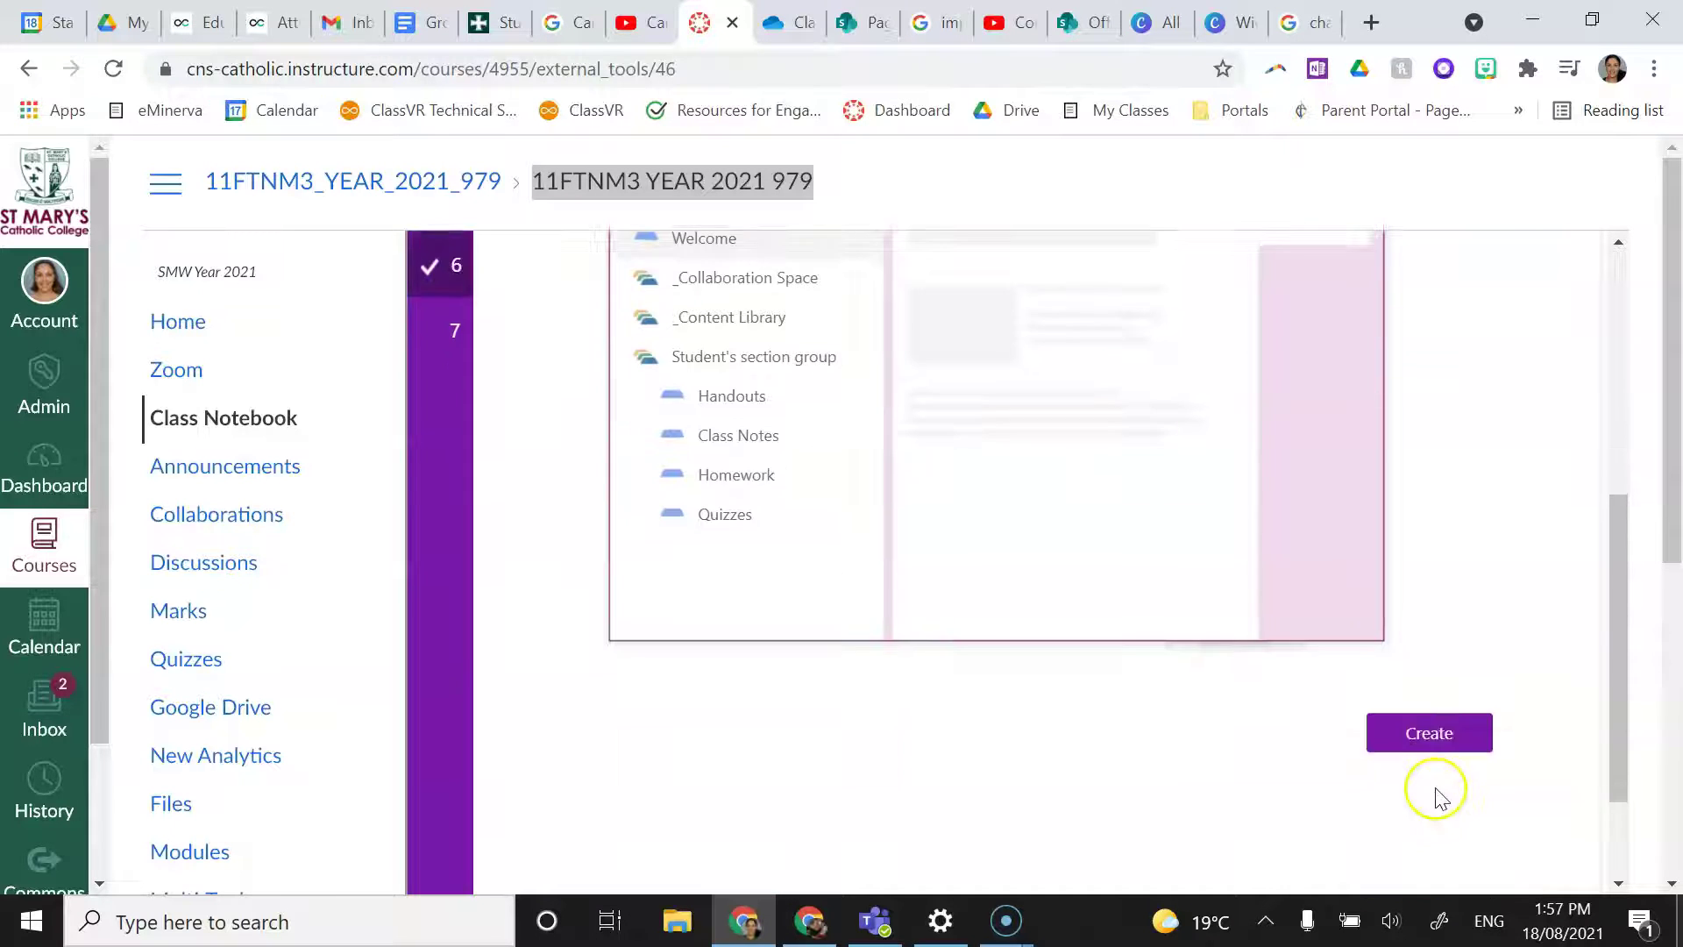
Create the 11FTNM3 YEAR 2021 979 notebook, open it in OneNote Online, and return to Canvas
left_click(1433, 737)
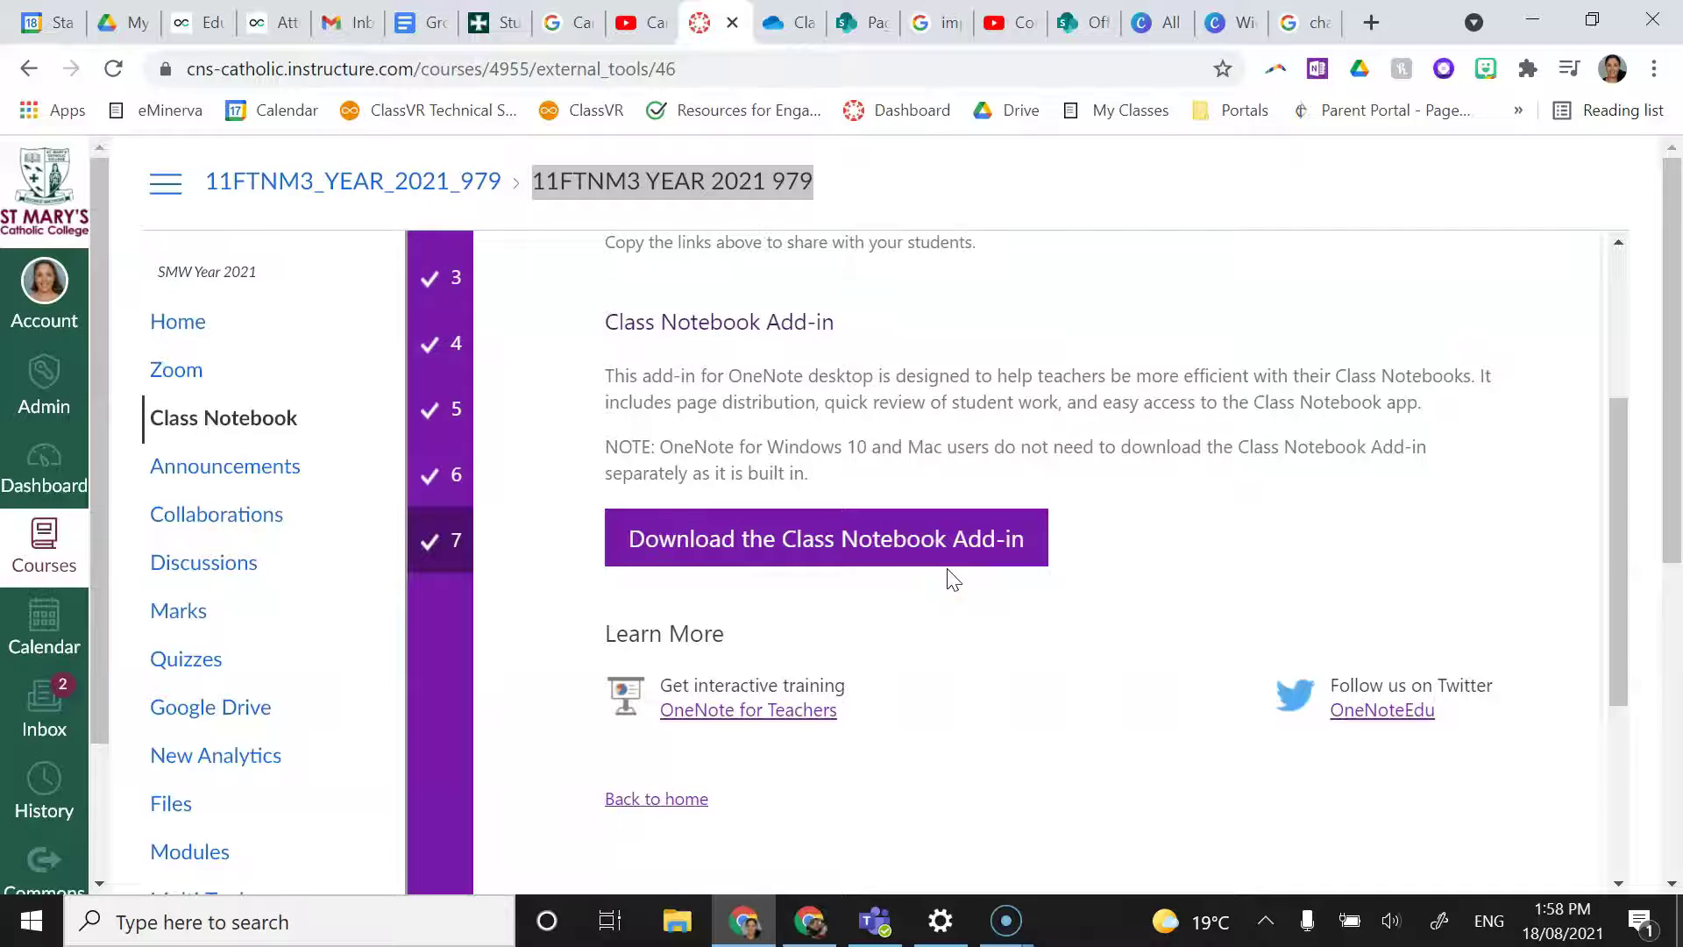
scroll(952, 580, "down", 3)
scroll(952, 580, "up", 4)
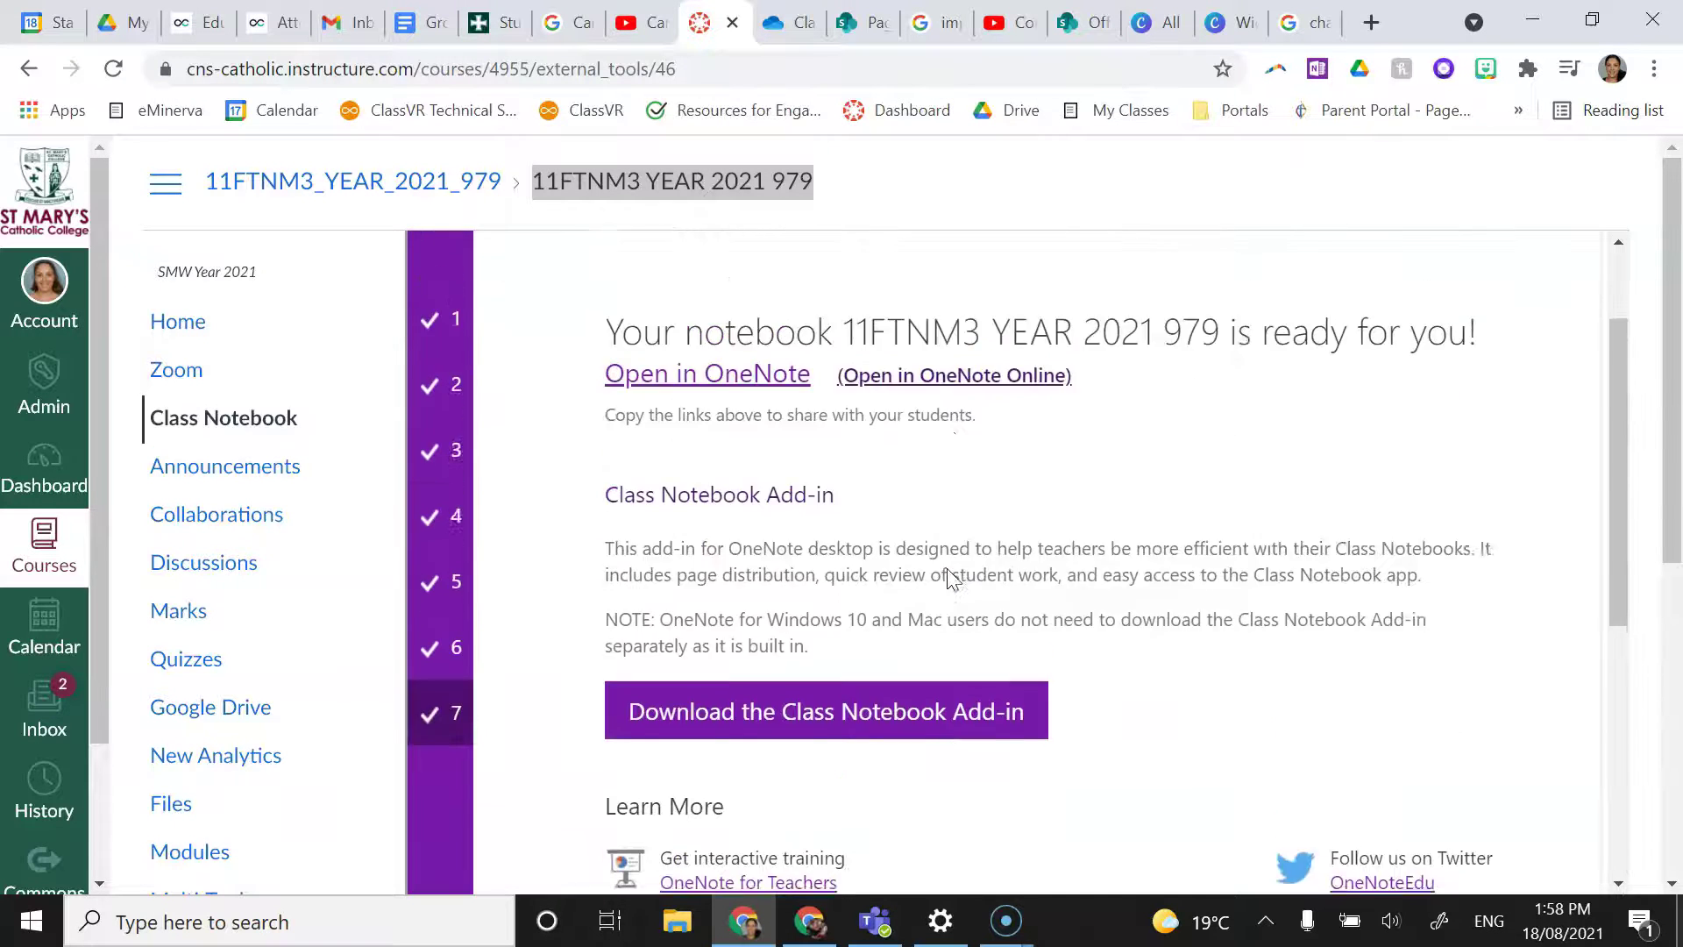
scroll(952, 581, "up", 1)
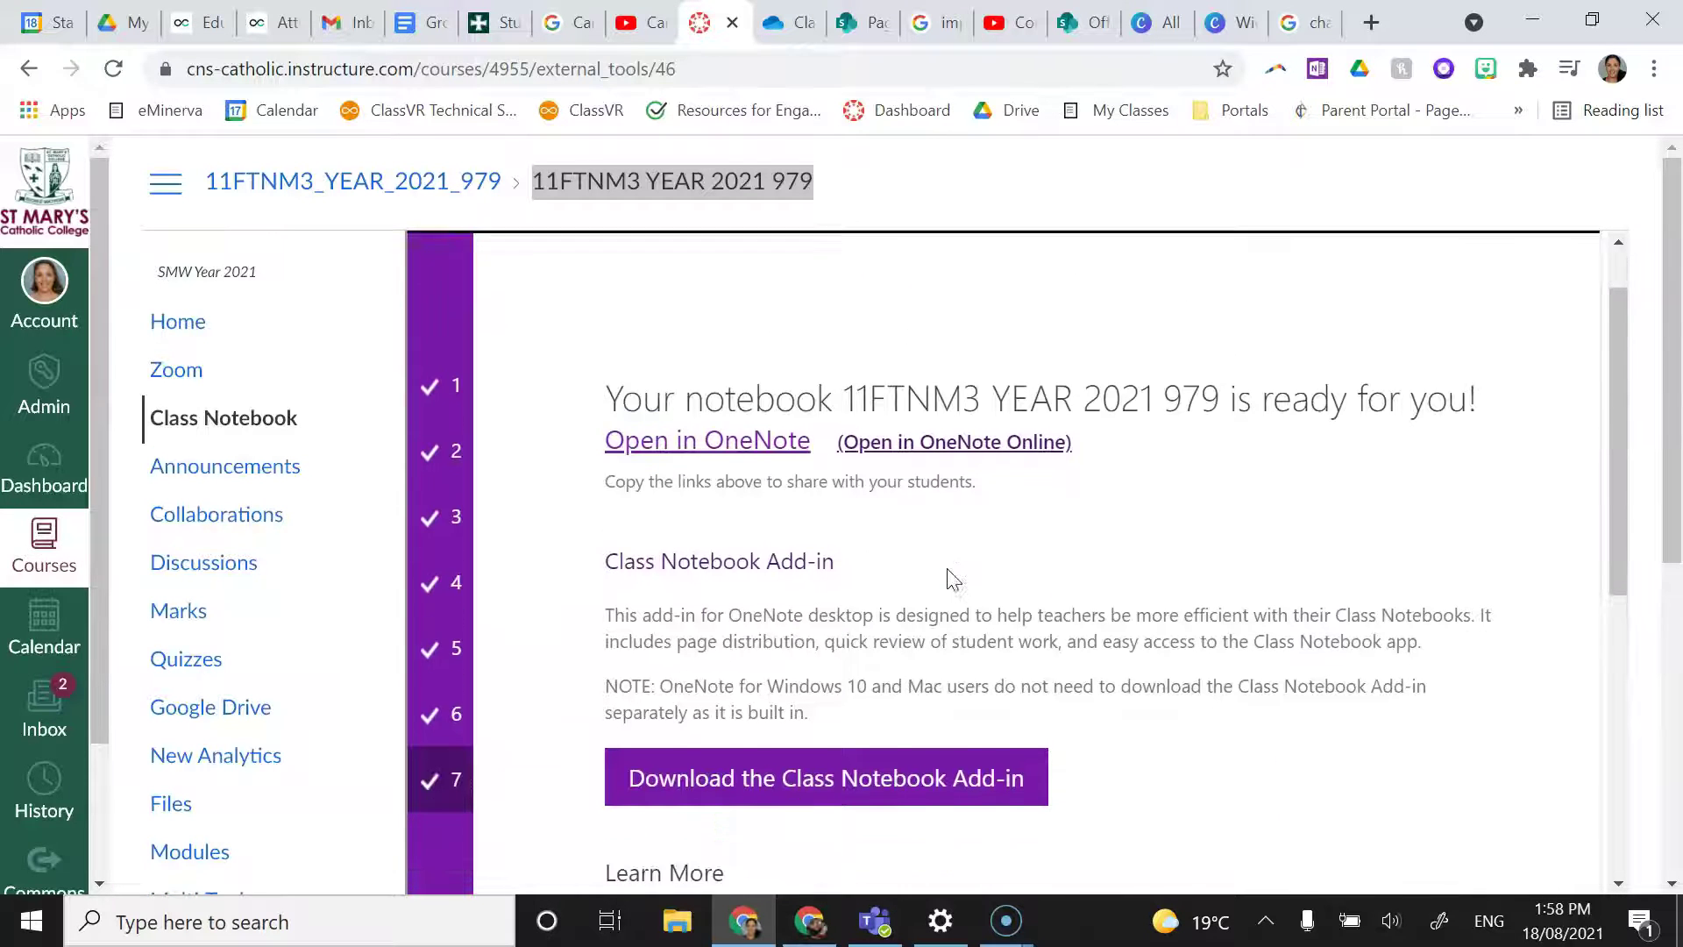
scroll(952, 579, "down", 1)
scroll(952, 580, "up", 1)
scroll(953, 580, "up", 1)
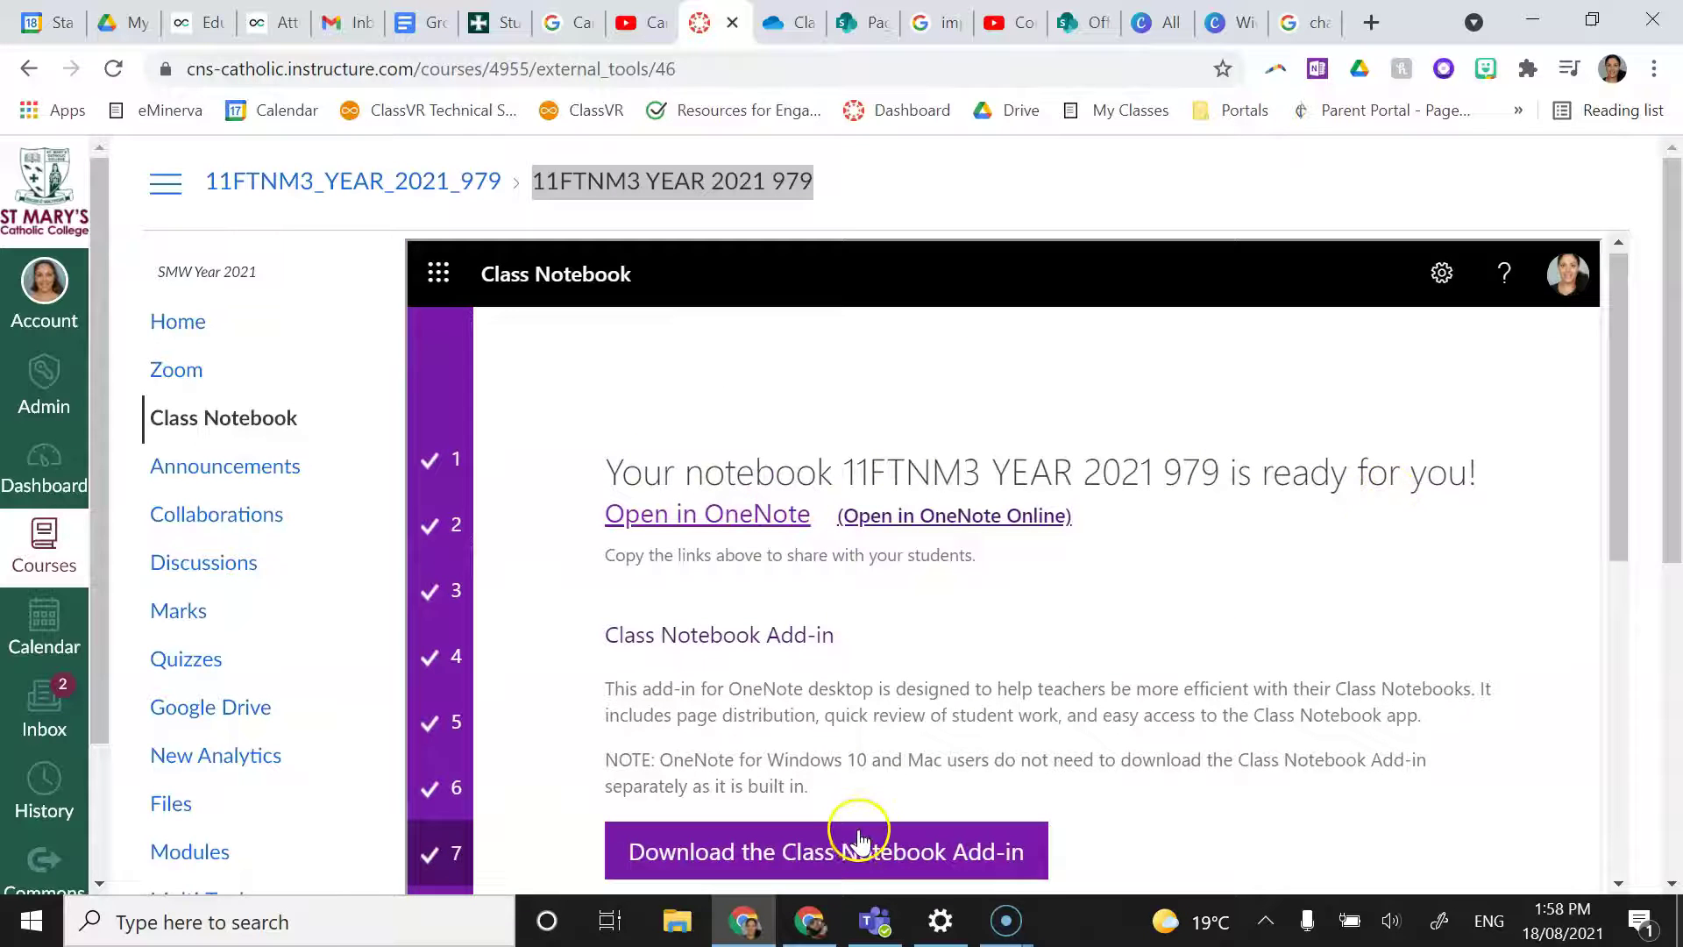
left_click(1006, 515)
left_click(668, 24)
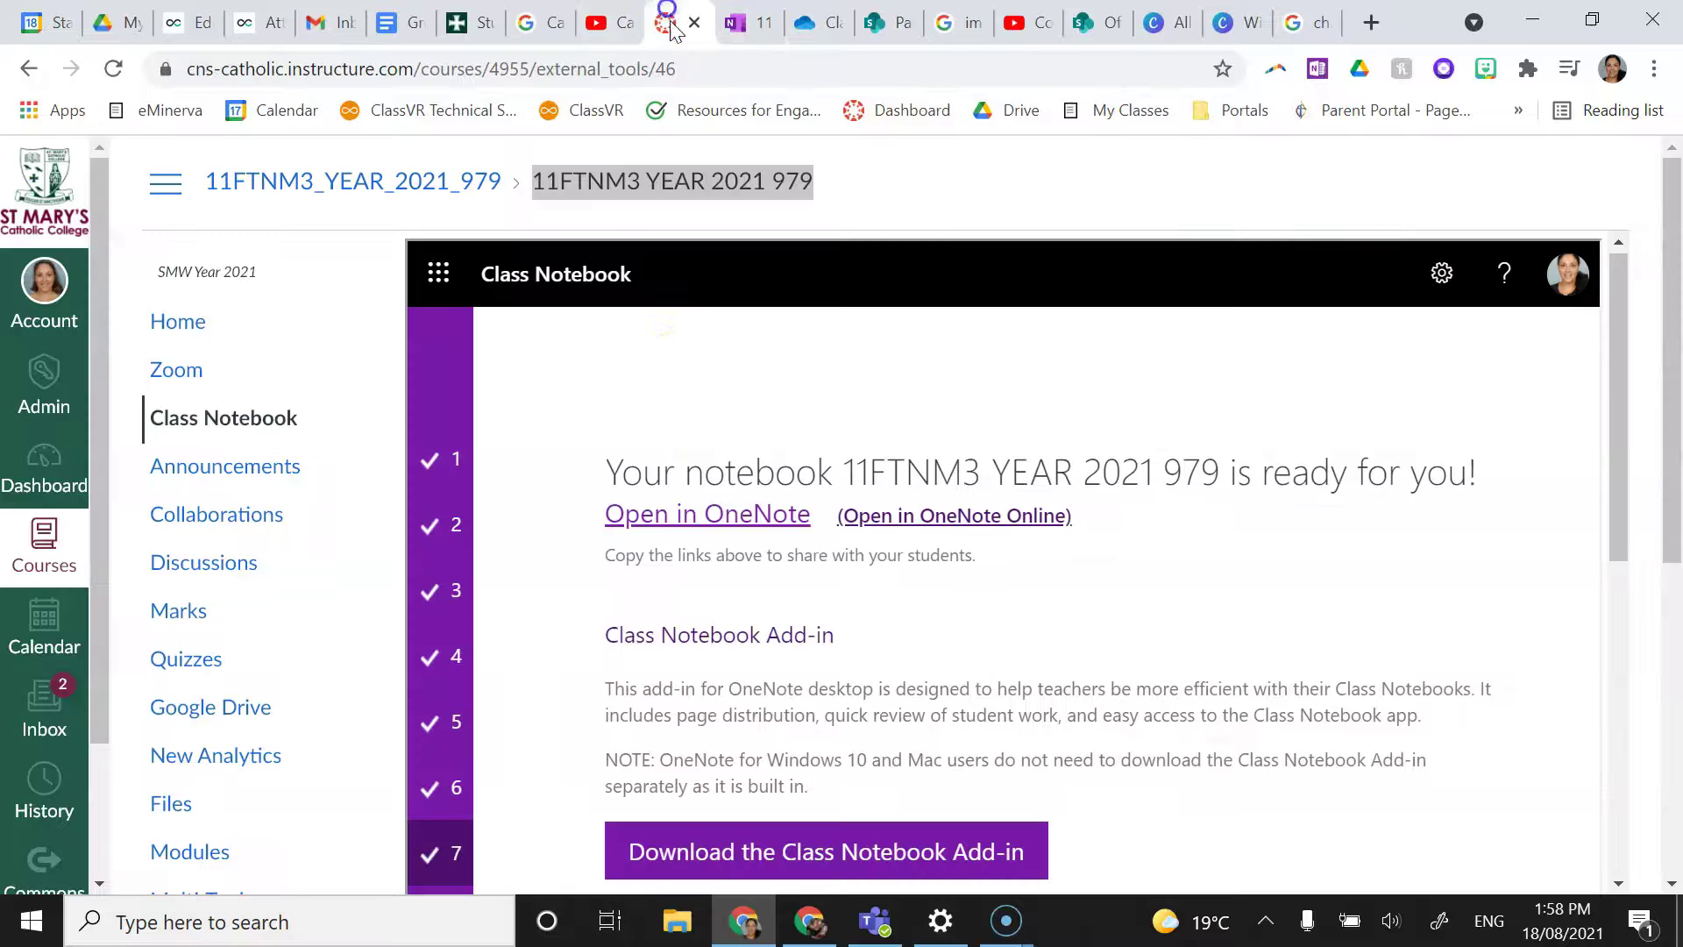
Launch the notebook in OneNote for Windows 10 and show the list of notebooks
left_click(677, 522)
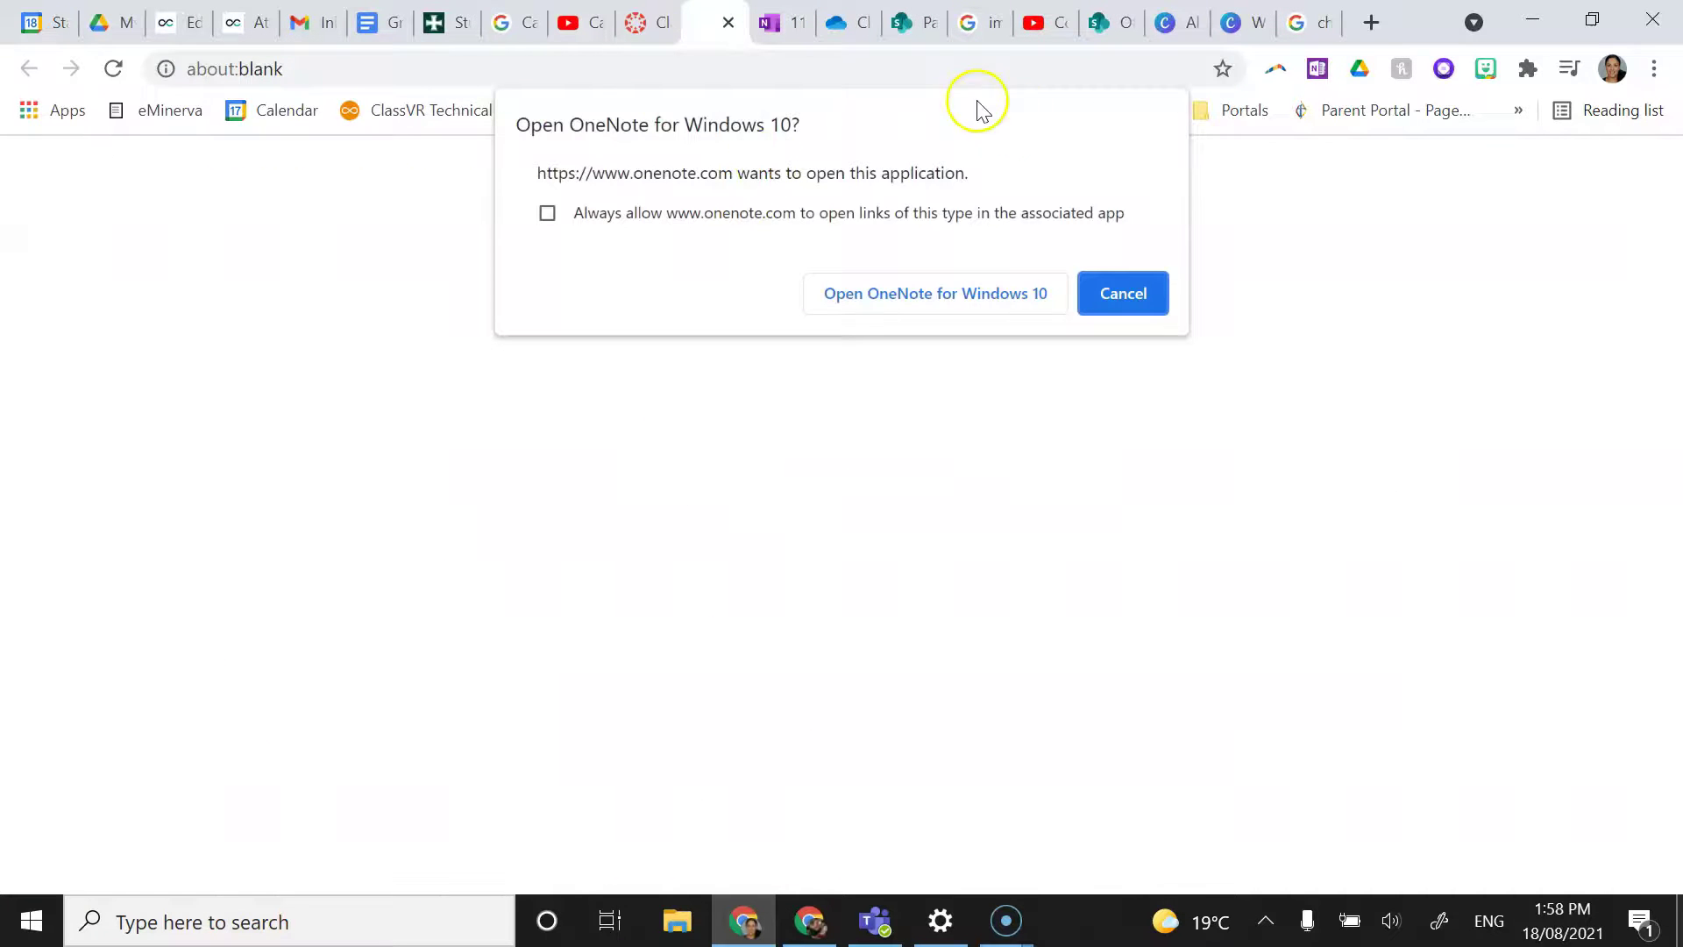
left_click(937, 303)
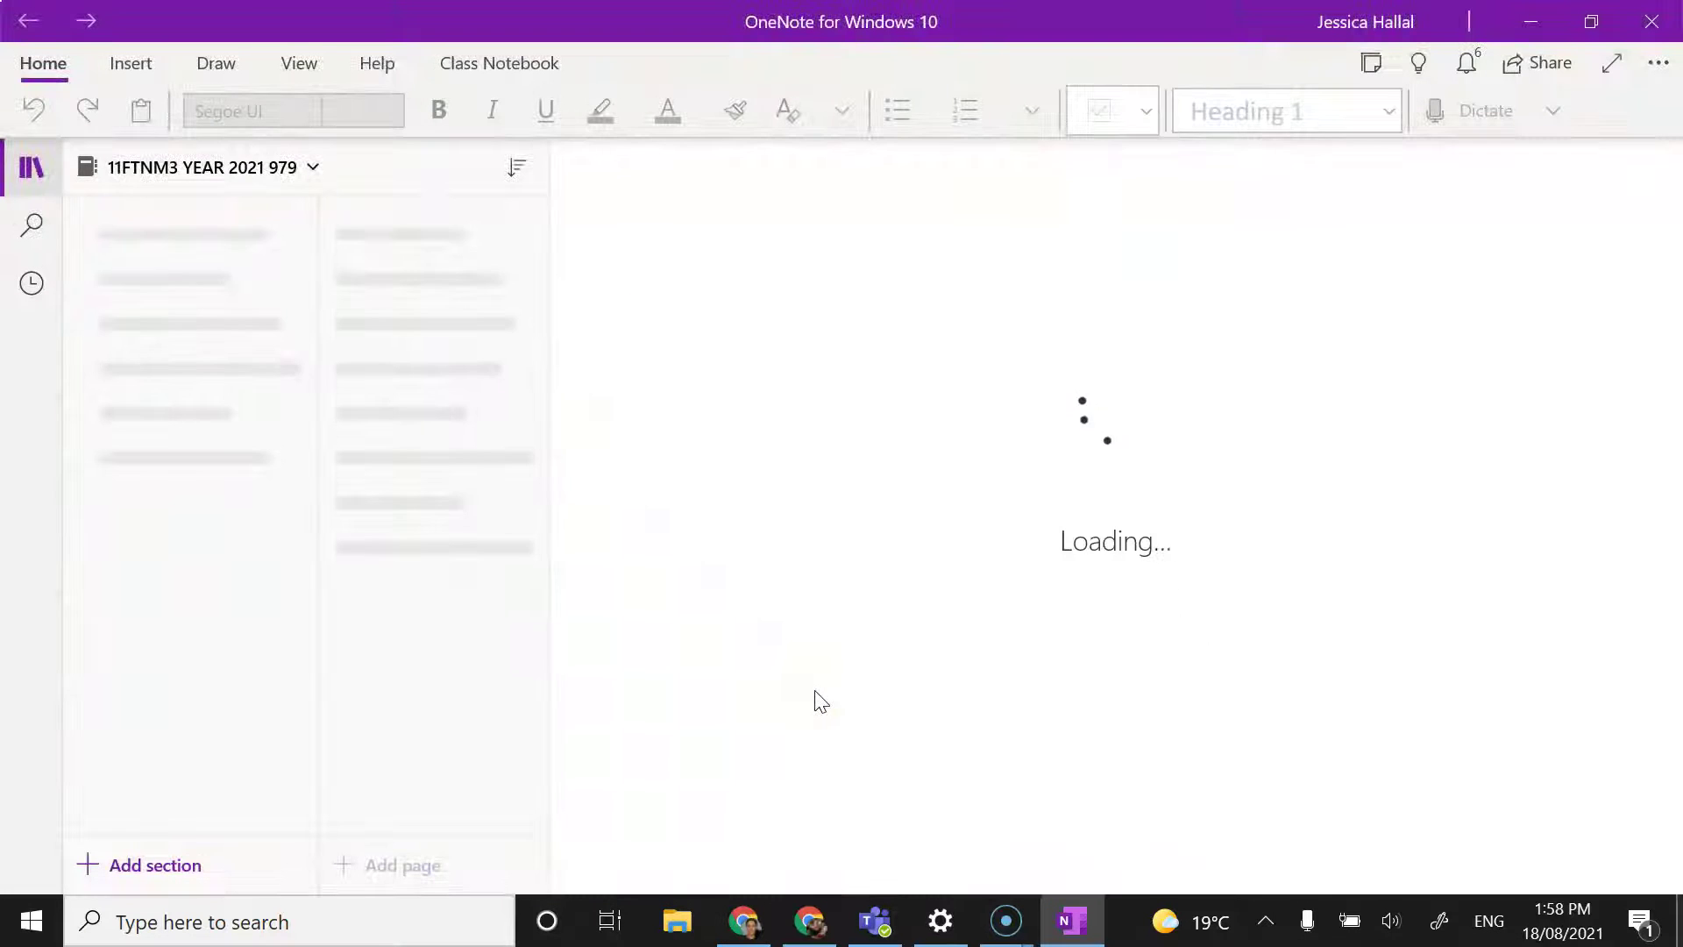
left_click(853, 691)
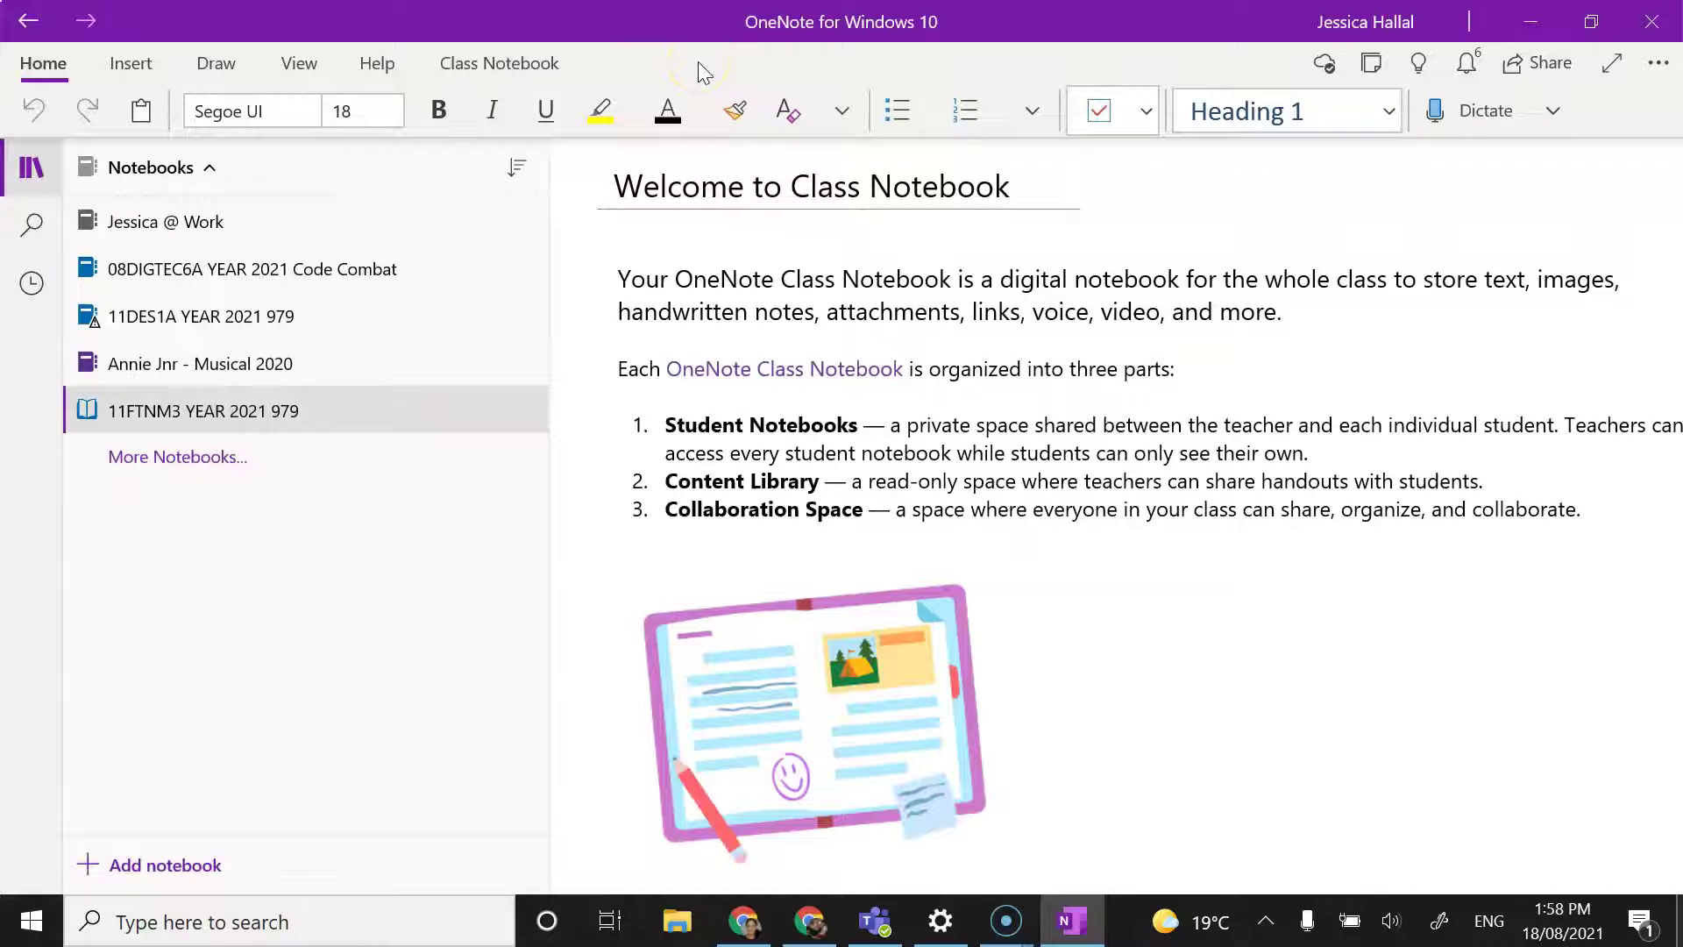
Back in Canvas, reload Class Notebook and open the Manage notebooks settings for 11FTNM3 YEAR 2021 979
left_click(743, 920)
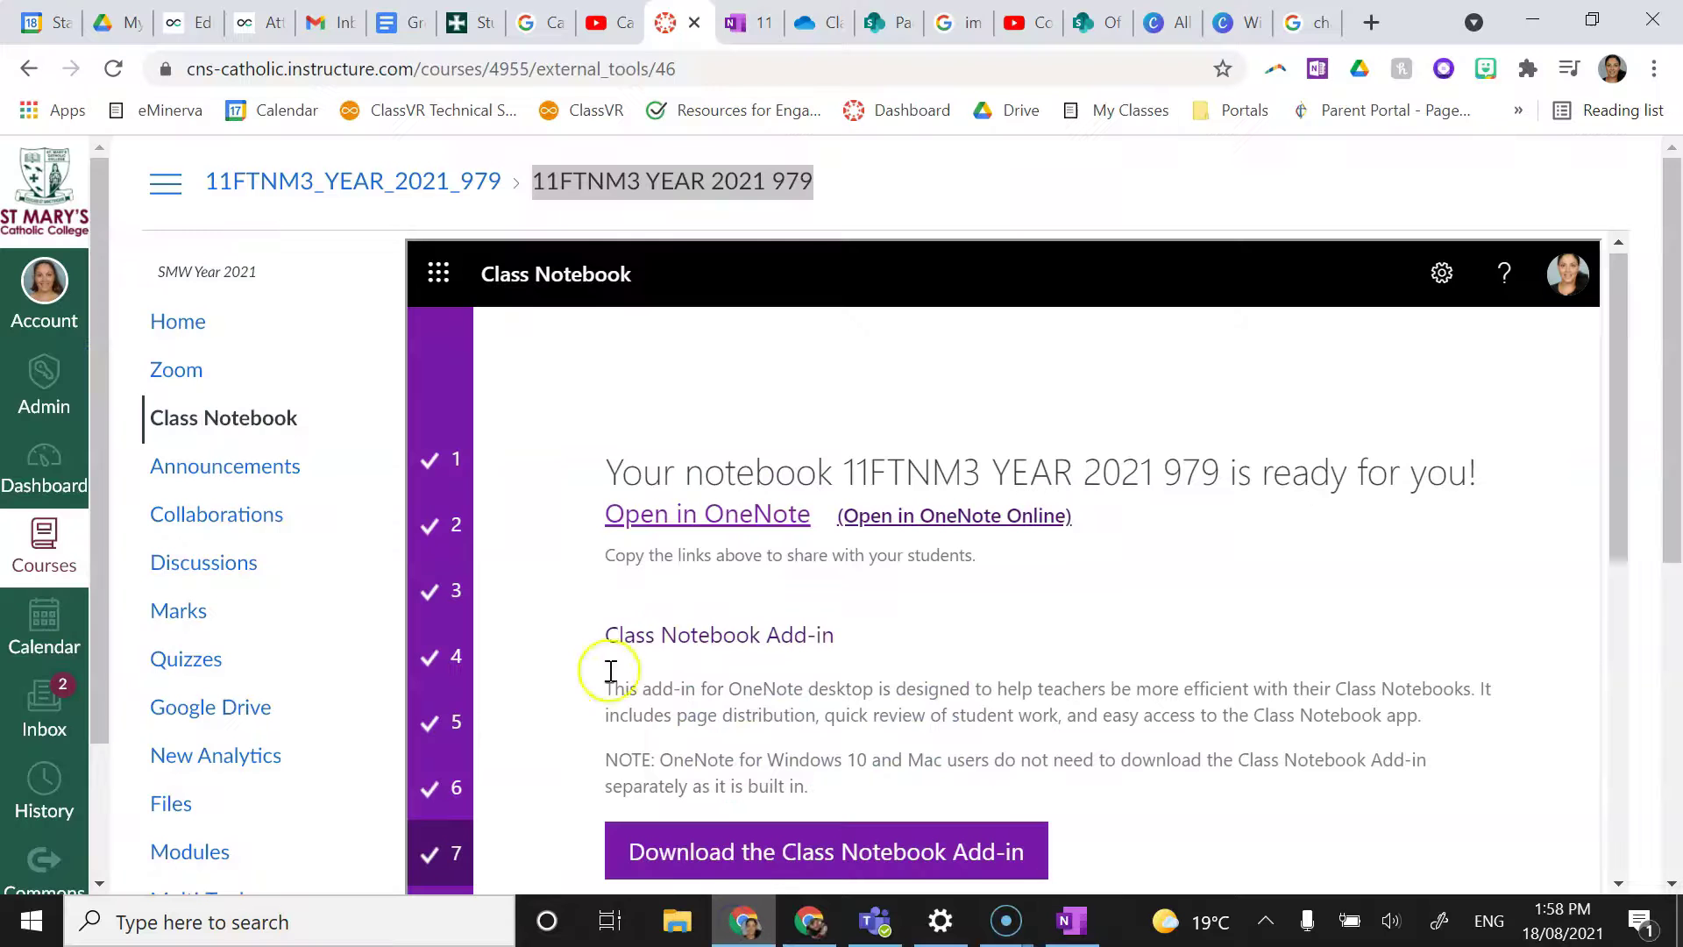
left_click(263, 421)
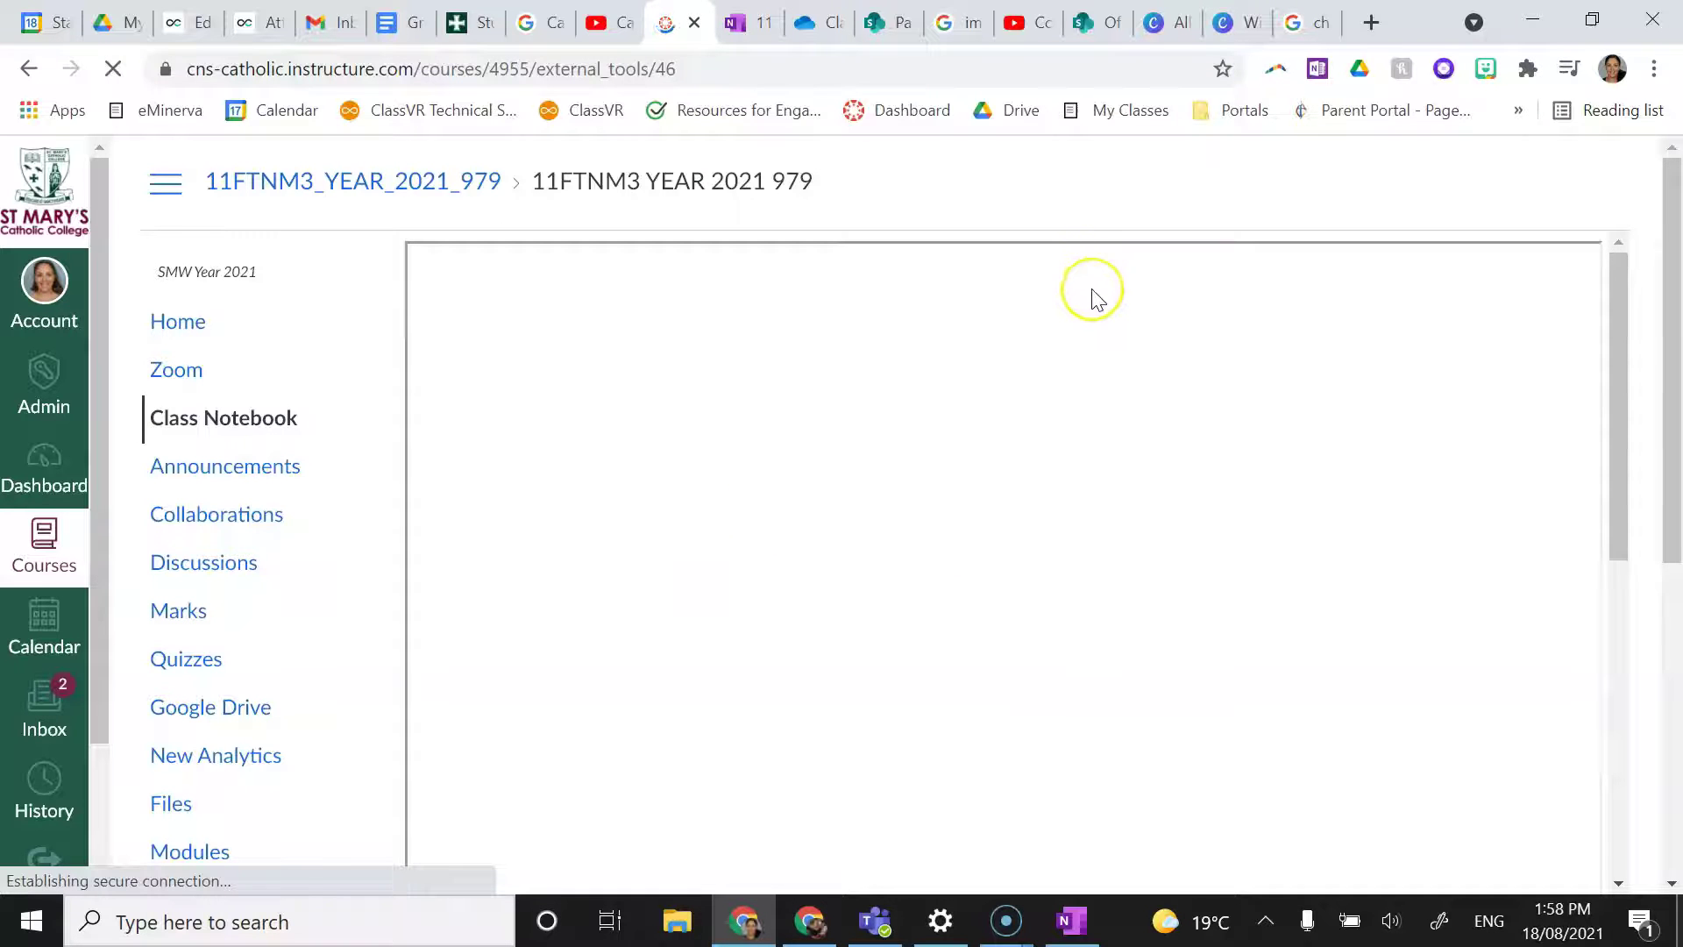
scroll(872, 330, "down", 1)
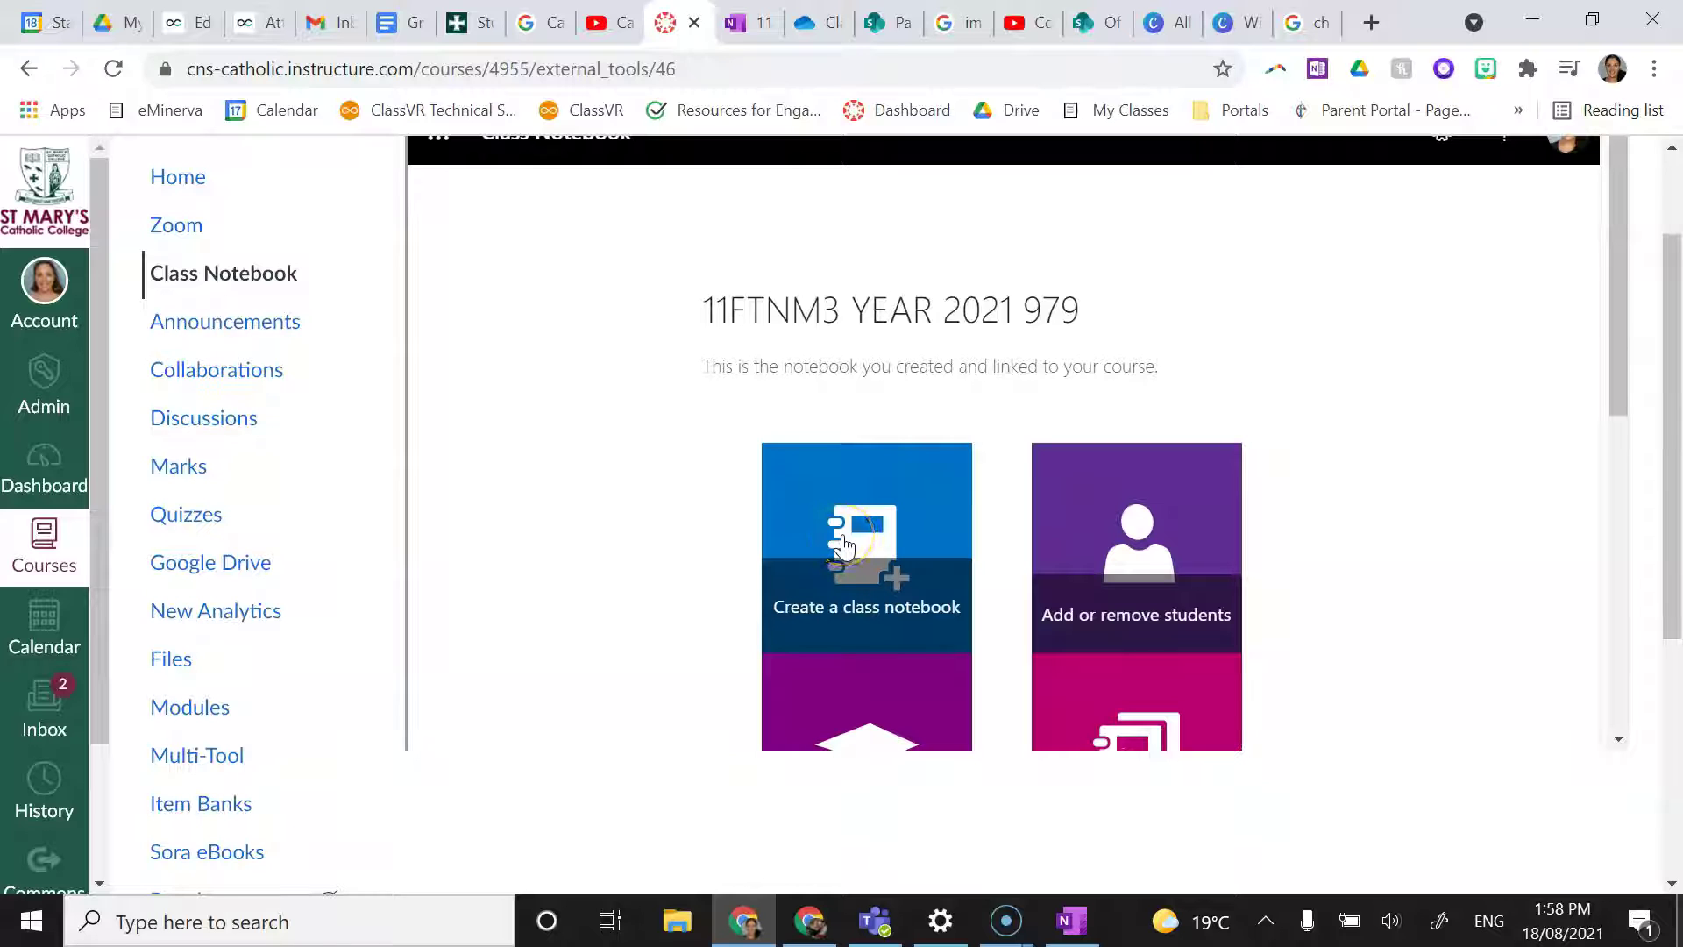
scroll(842, 546, "down", 2)
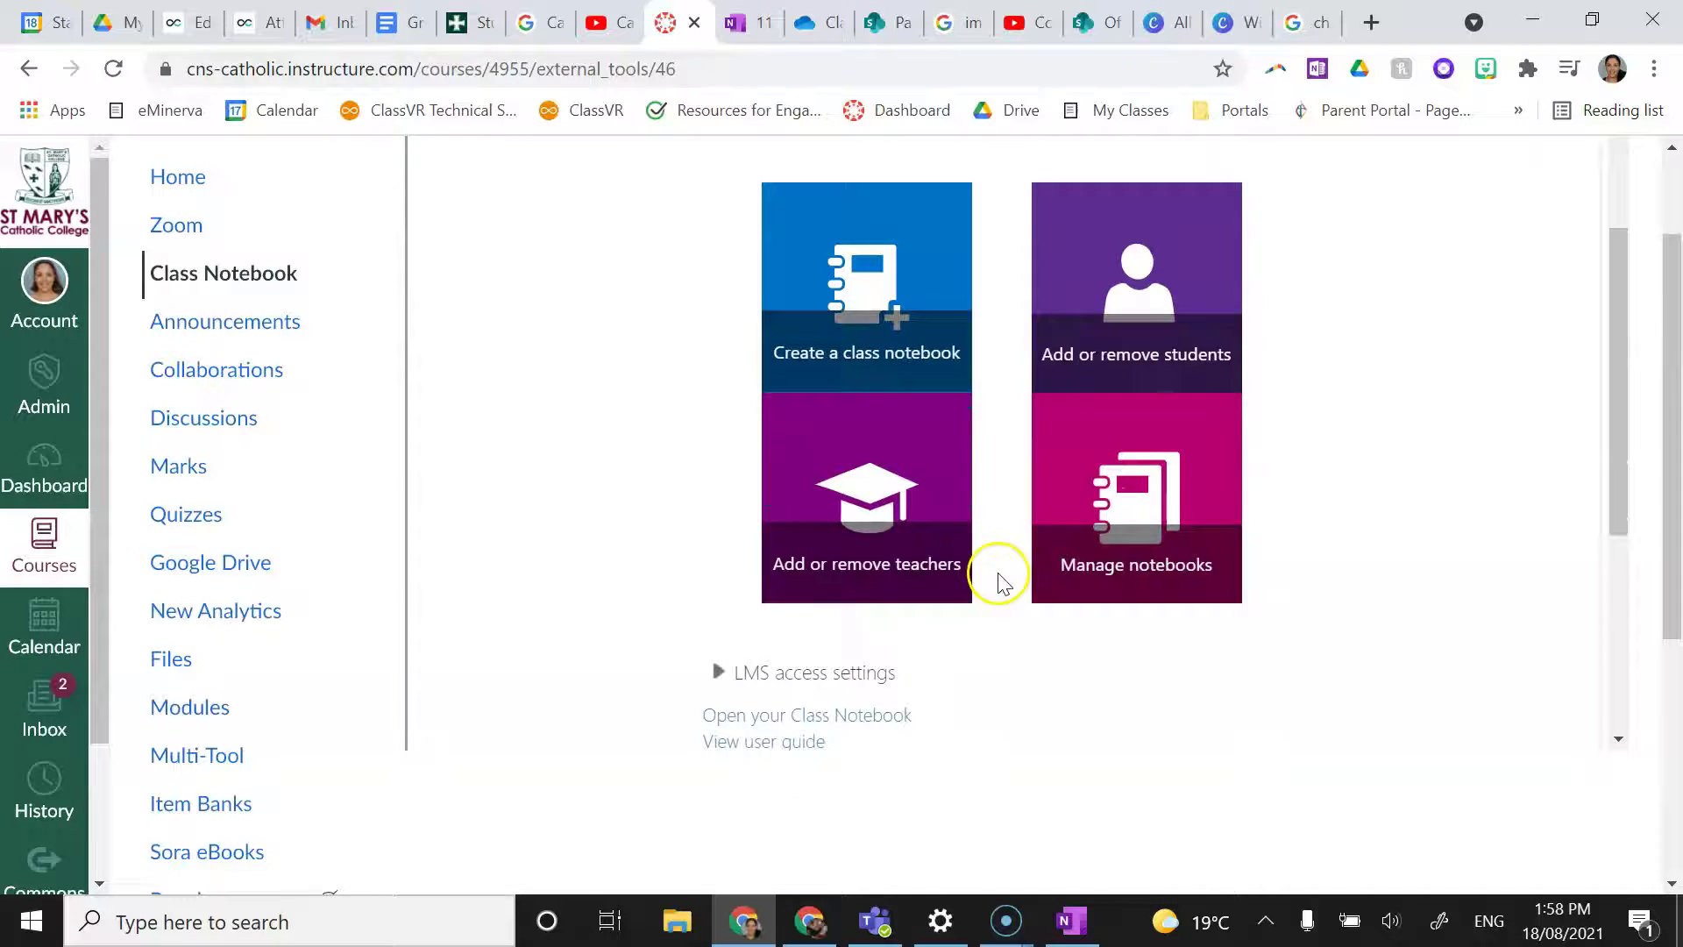
left_click(1124, 510)
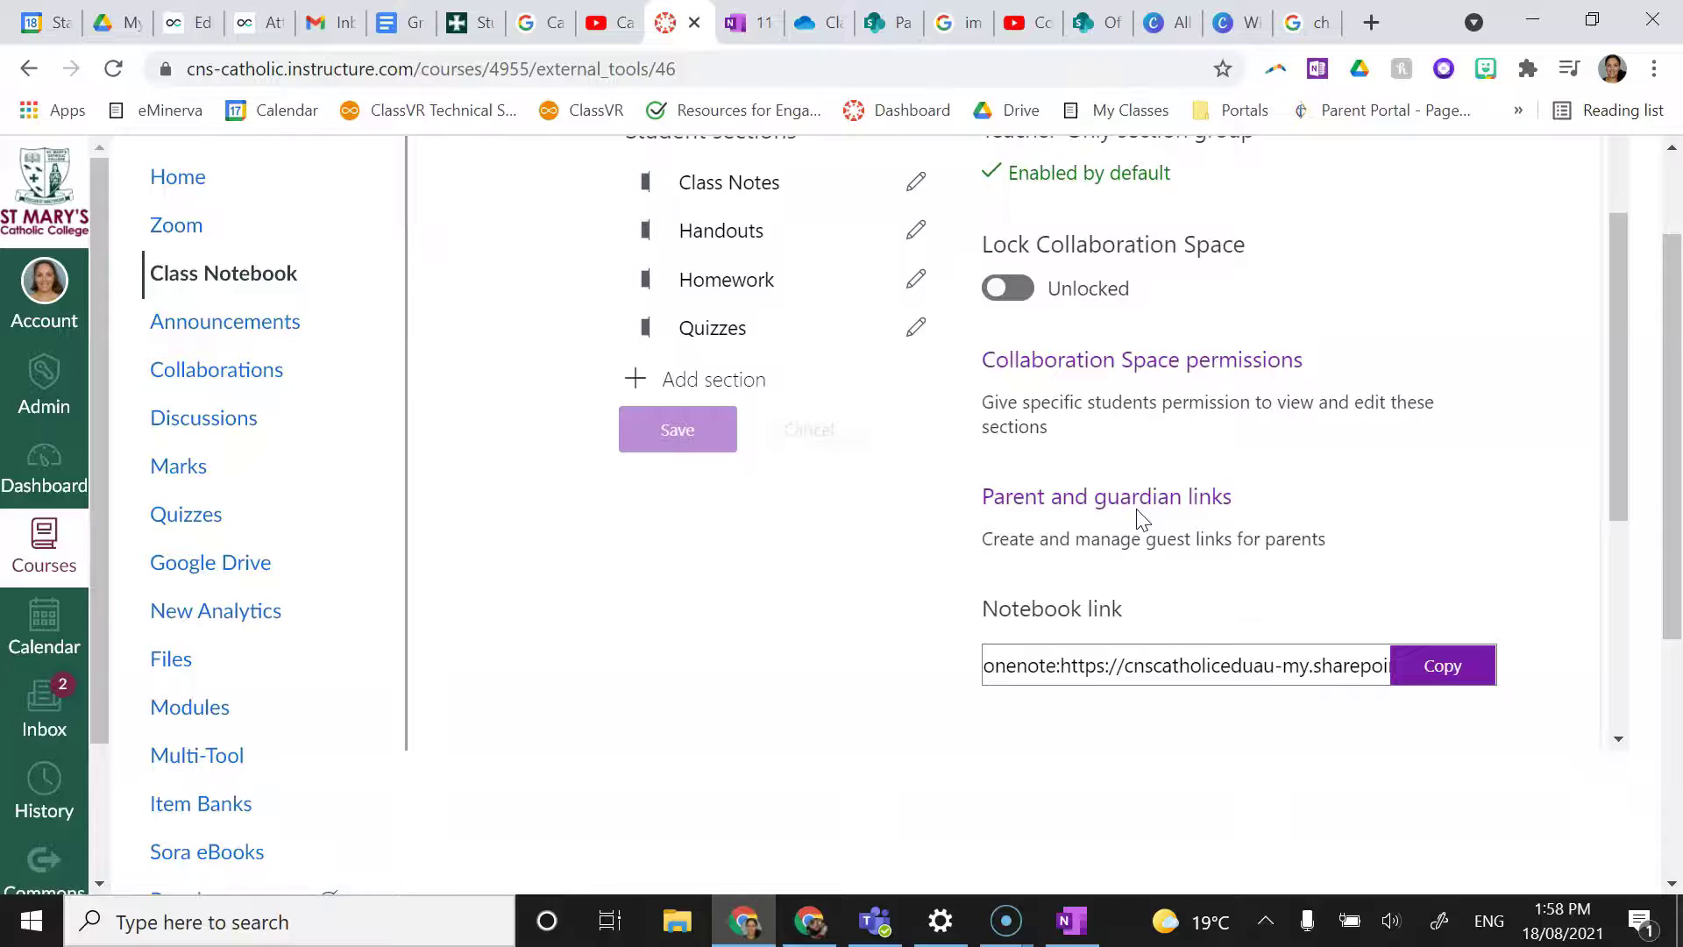
scroll(1139, 516, "up", 2)
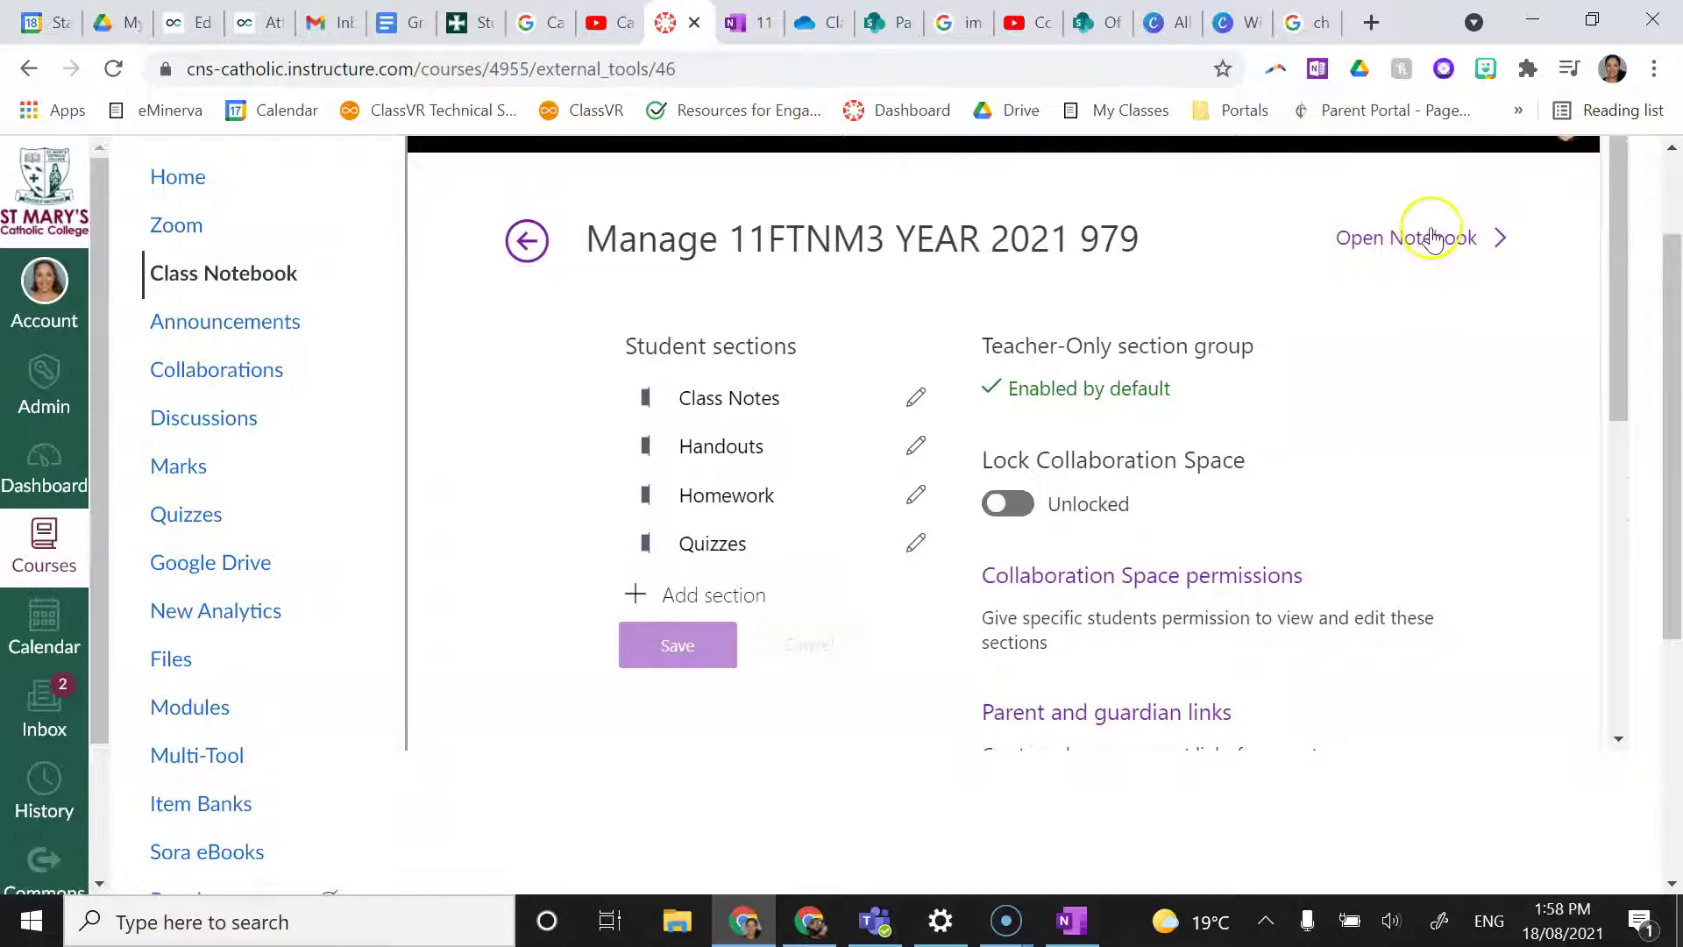
Open the class notebook in OneNote Online and expand its _Content Library section group
left_click(1432, 237)
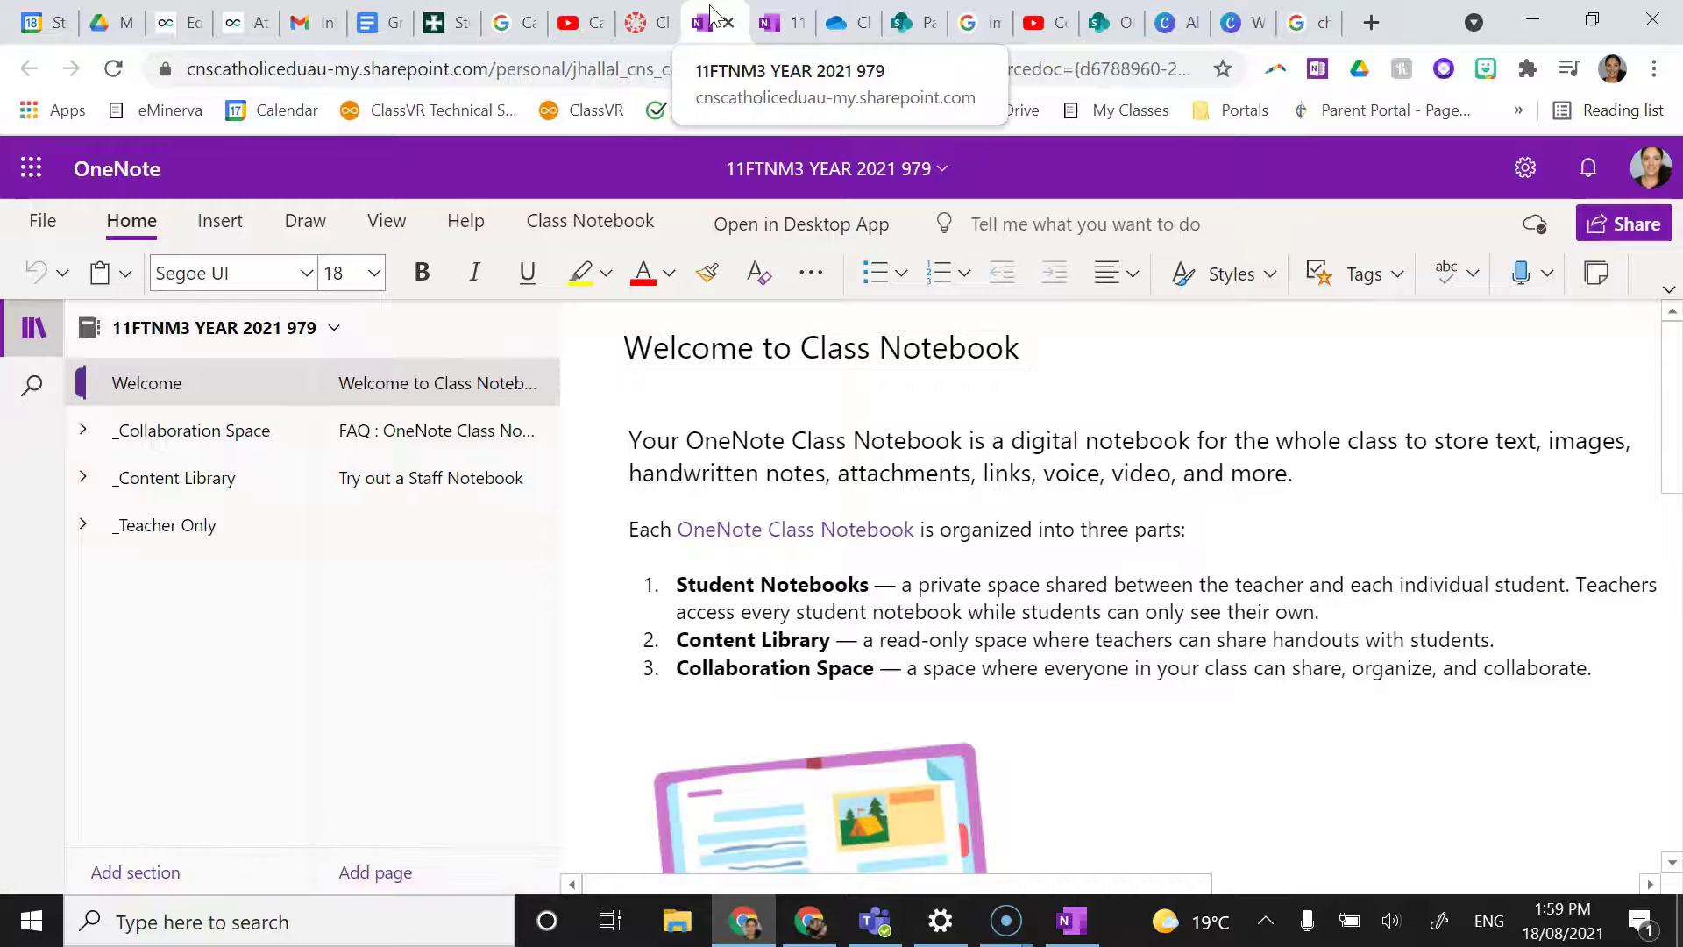
left_click(178, 497)
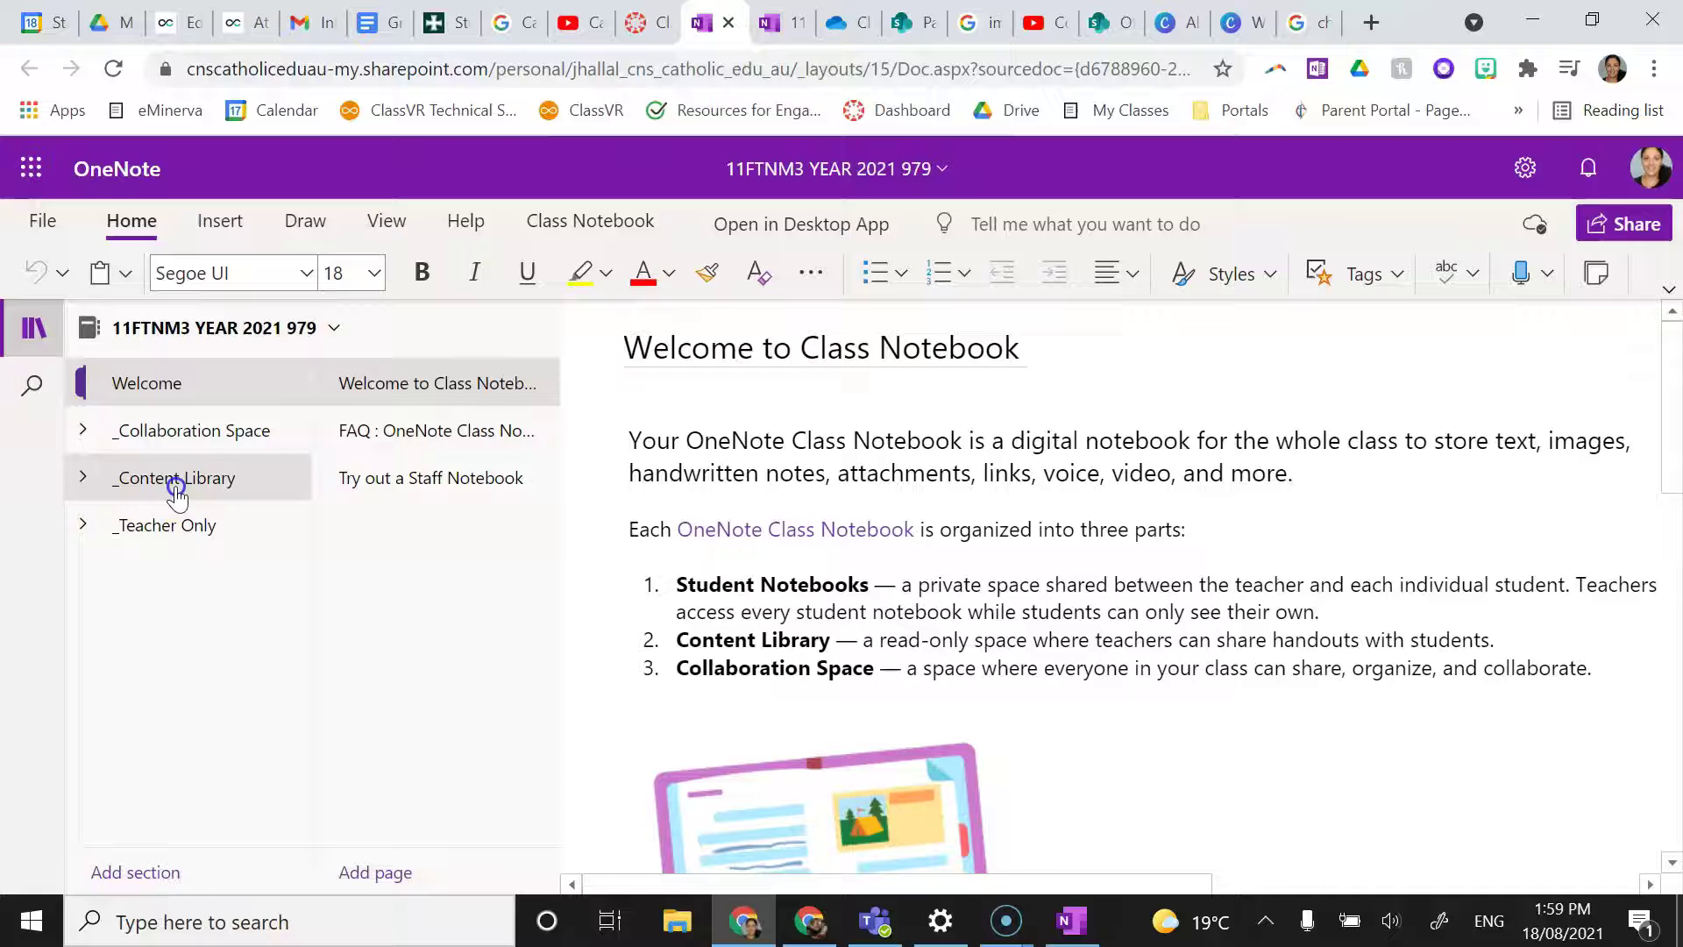